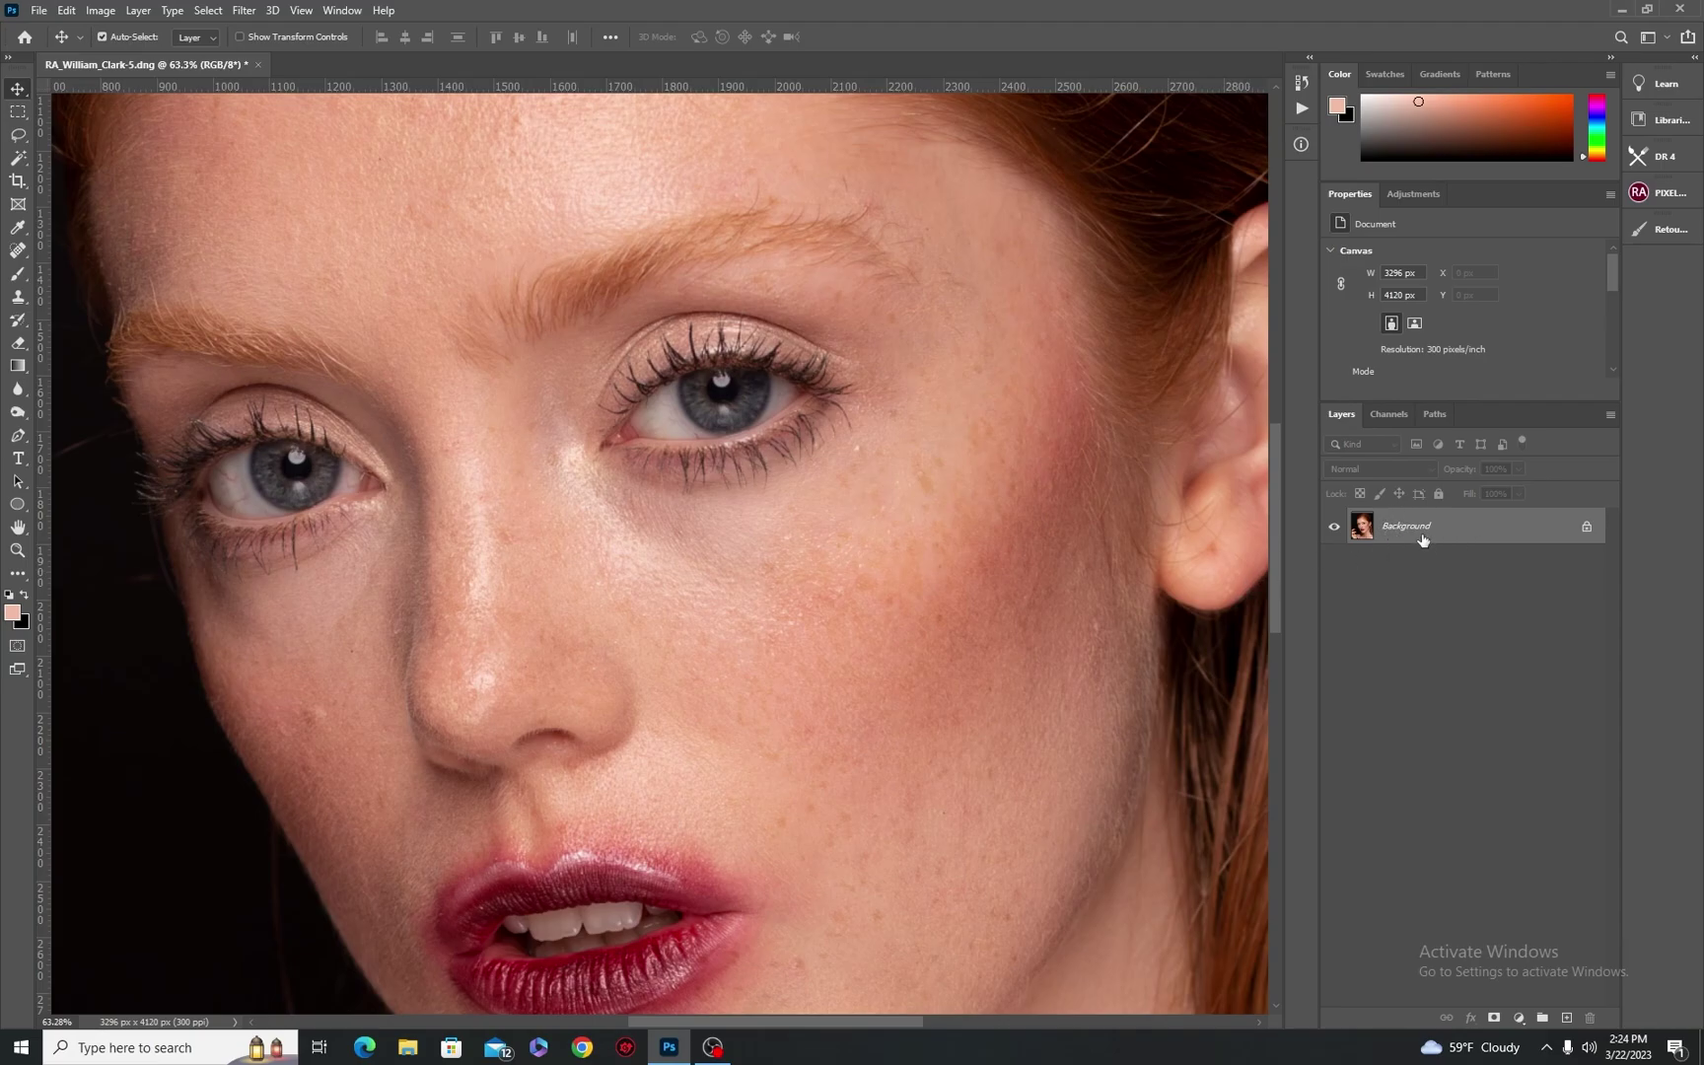
- Duplicate the Background layer and rename the copy 'Working Layer'
{"action": "left_click_drag", "start_coordinate": [1420, 532], "coordinate": [1566, 1017]}
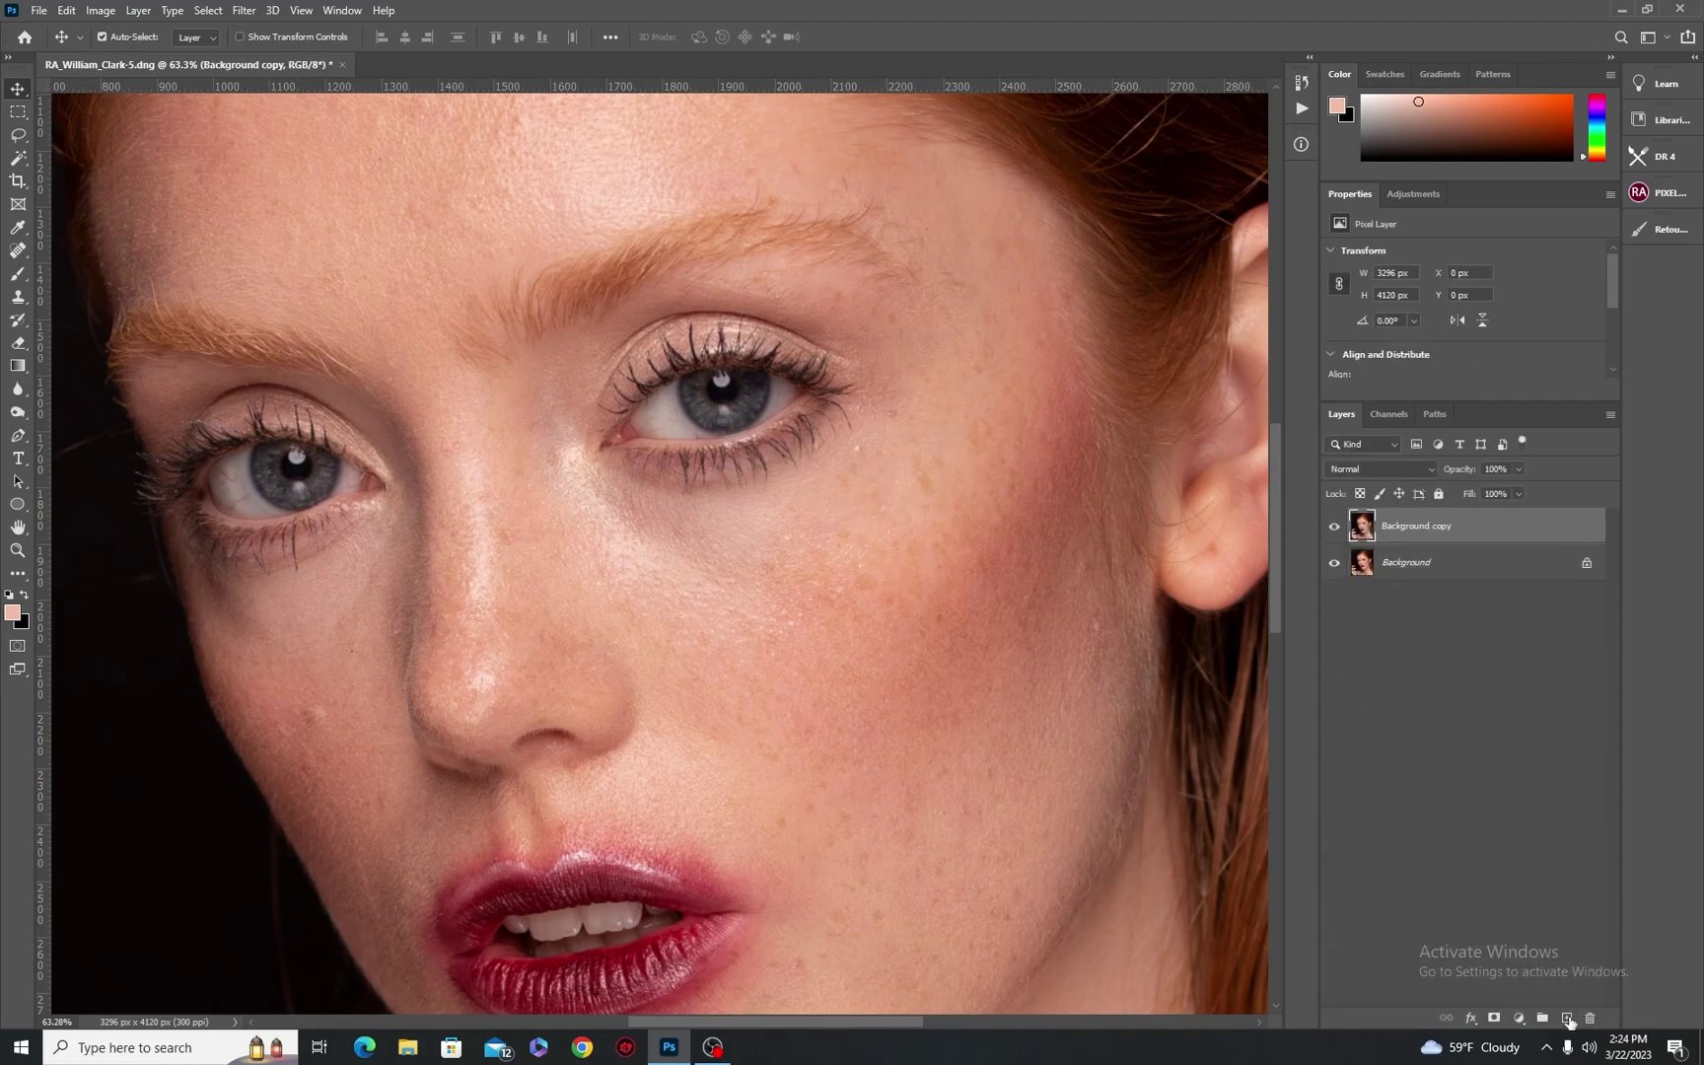
{"action": "double_click", "coordinate": [1429, 527]}
{"action": "type", "text": "Working Layer"}
{"action": "key", "text": "Return"}
- Convert Working Layer into a smart object for smart filters
{"action": "left_click", "coordinate": [242, 10]}
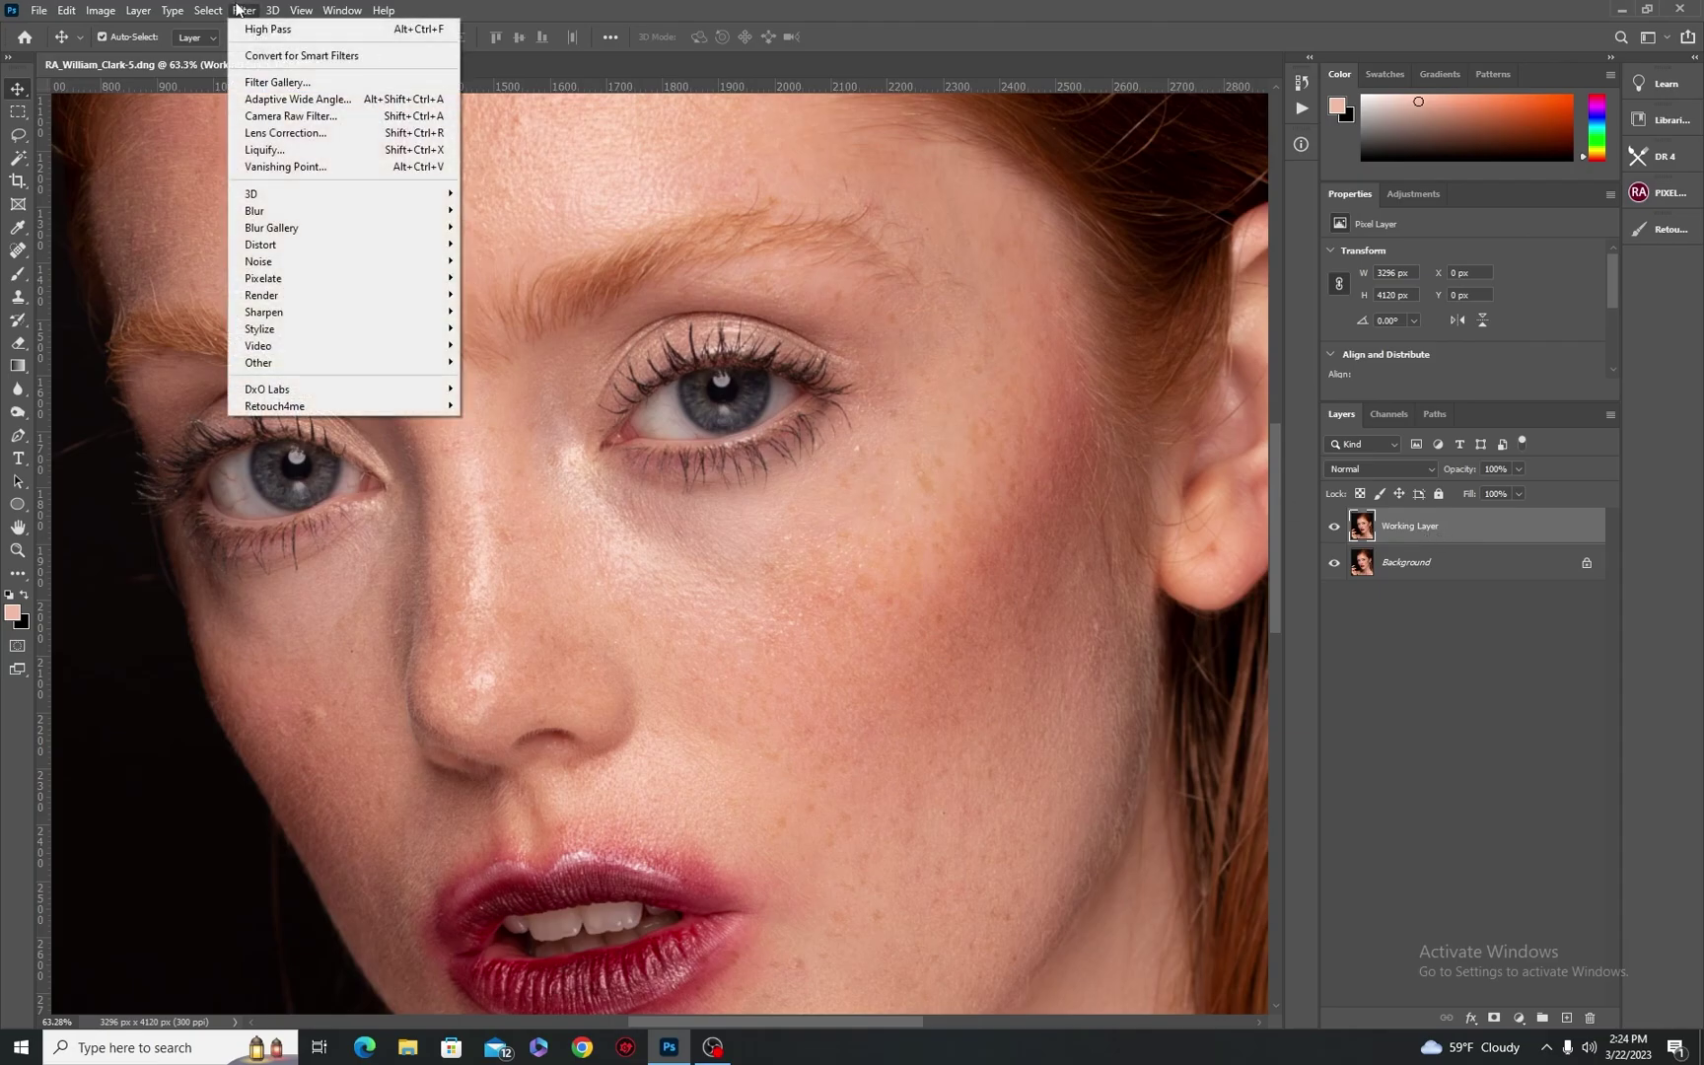
{"action": "left_click", "coordinate": [277, 58]}
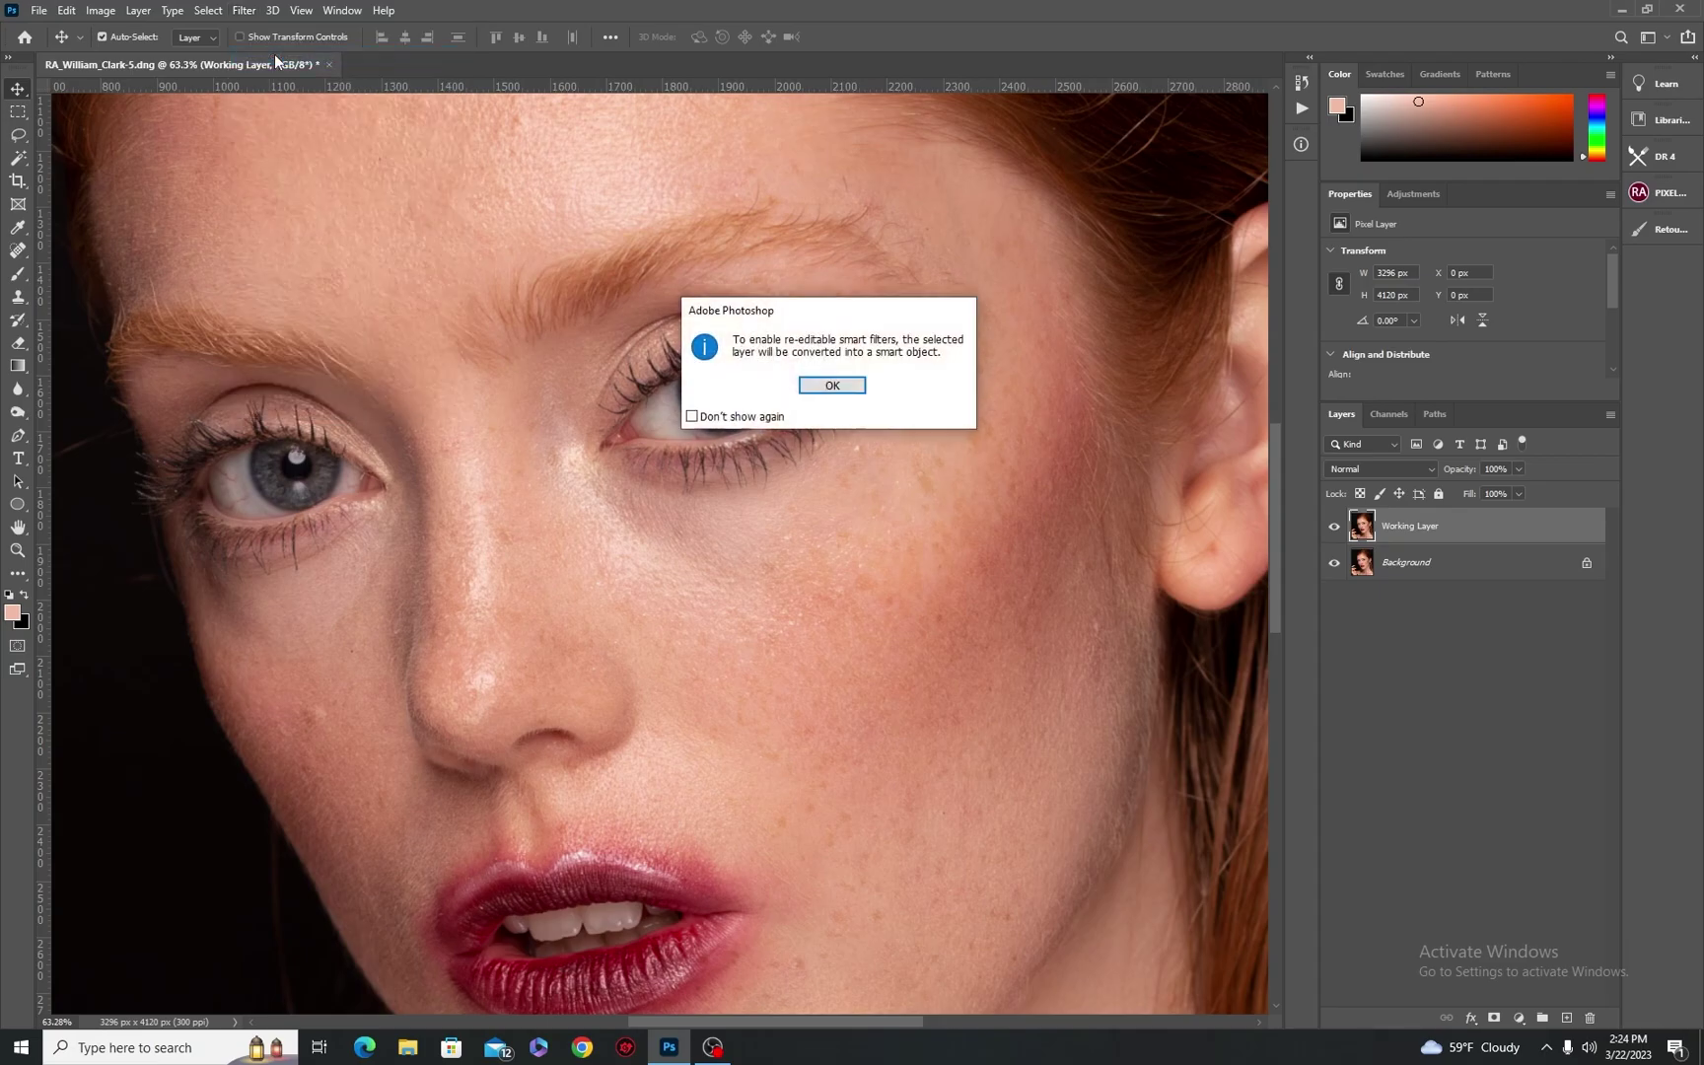
{"action": "left_click", "coordinate": [828, 385]}
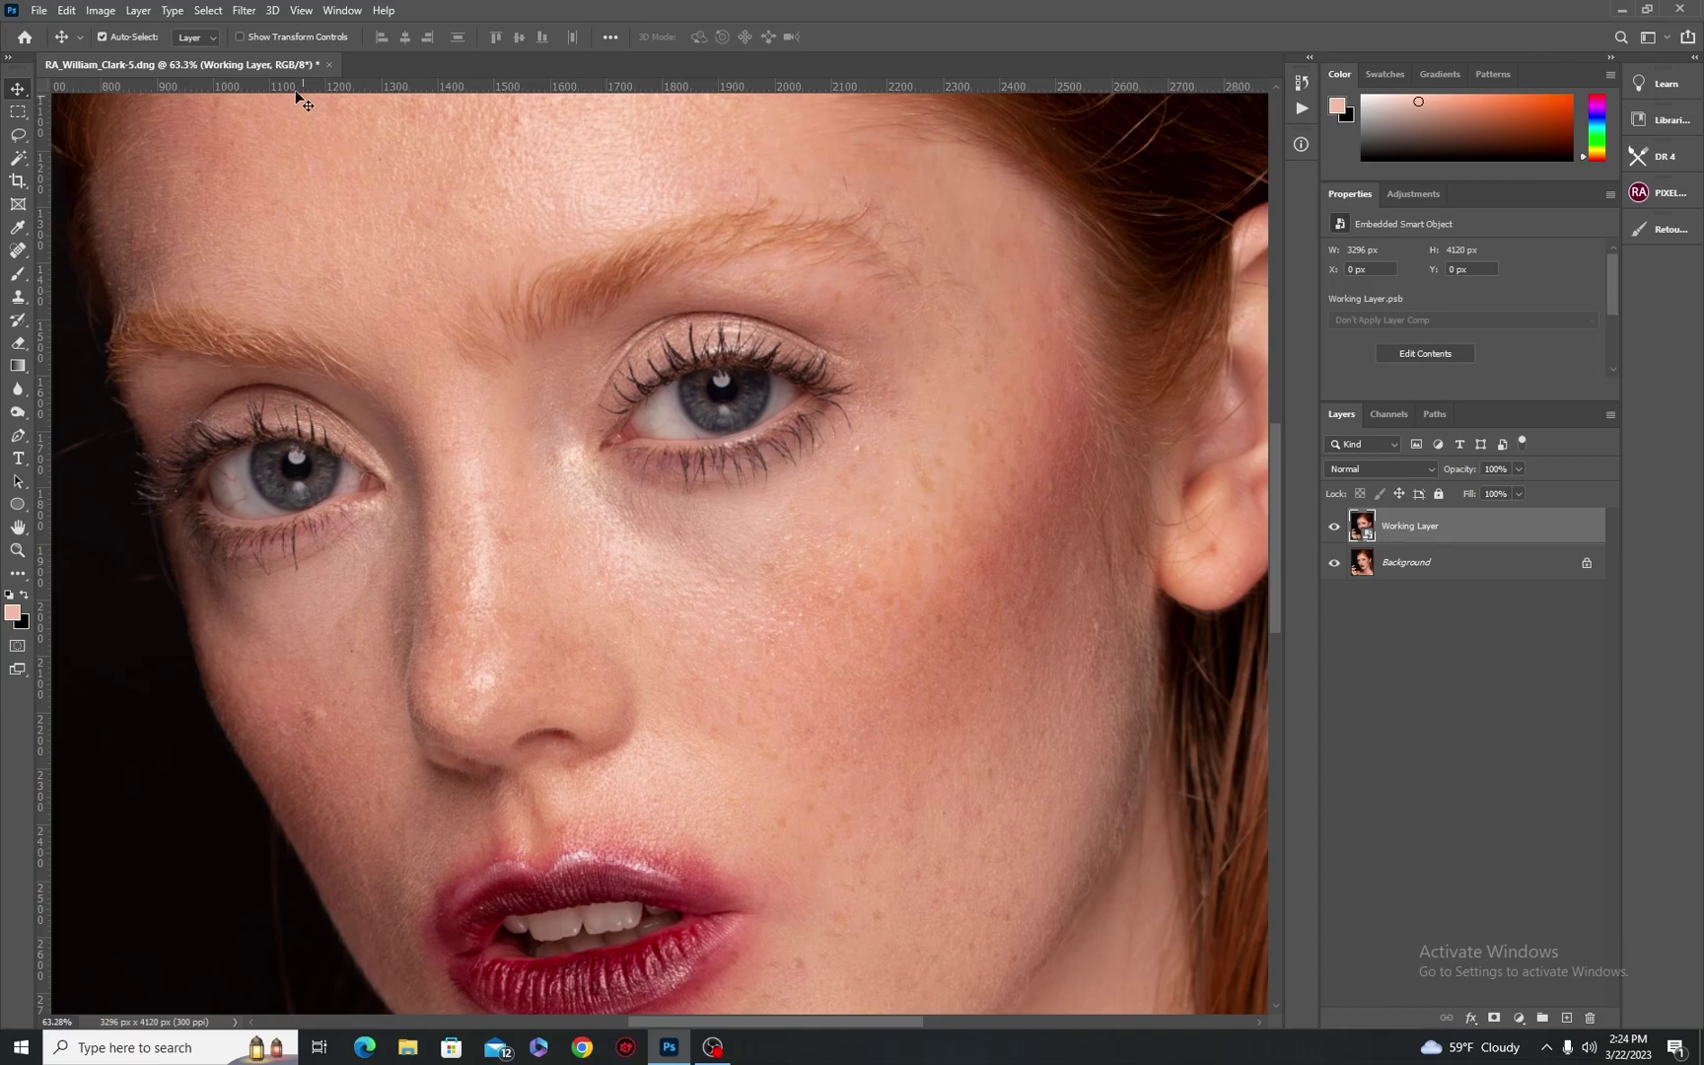
- Apply a High Pass smart filter with a 3.5-pixel radius
{"action": "left_click", "coordinate": [244, 10]}
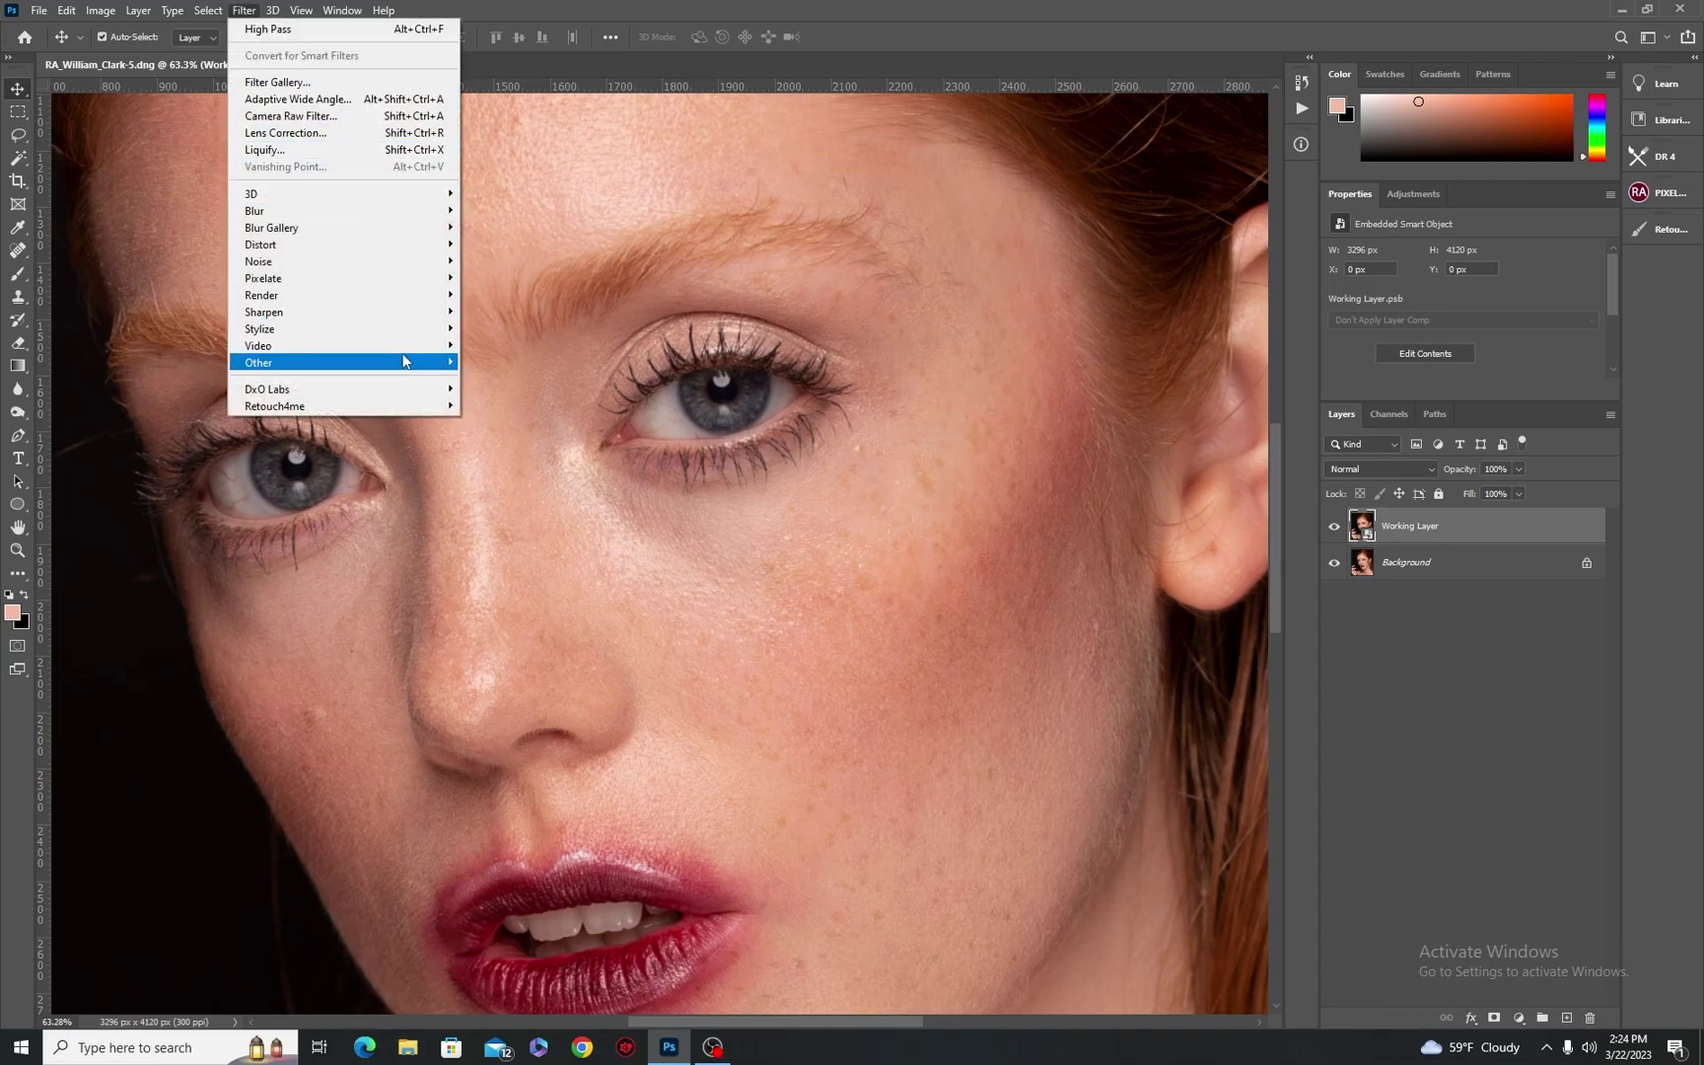
{"action": "mouse_move", "coordinate": [404, 363]}
{"action": "left_click", "coordinate": [513, 380]}
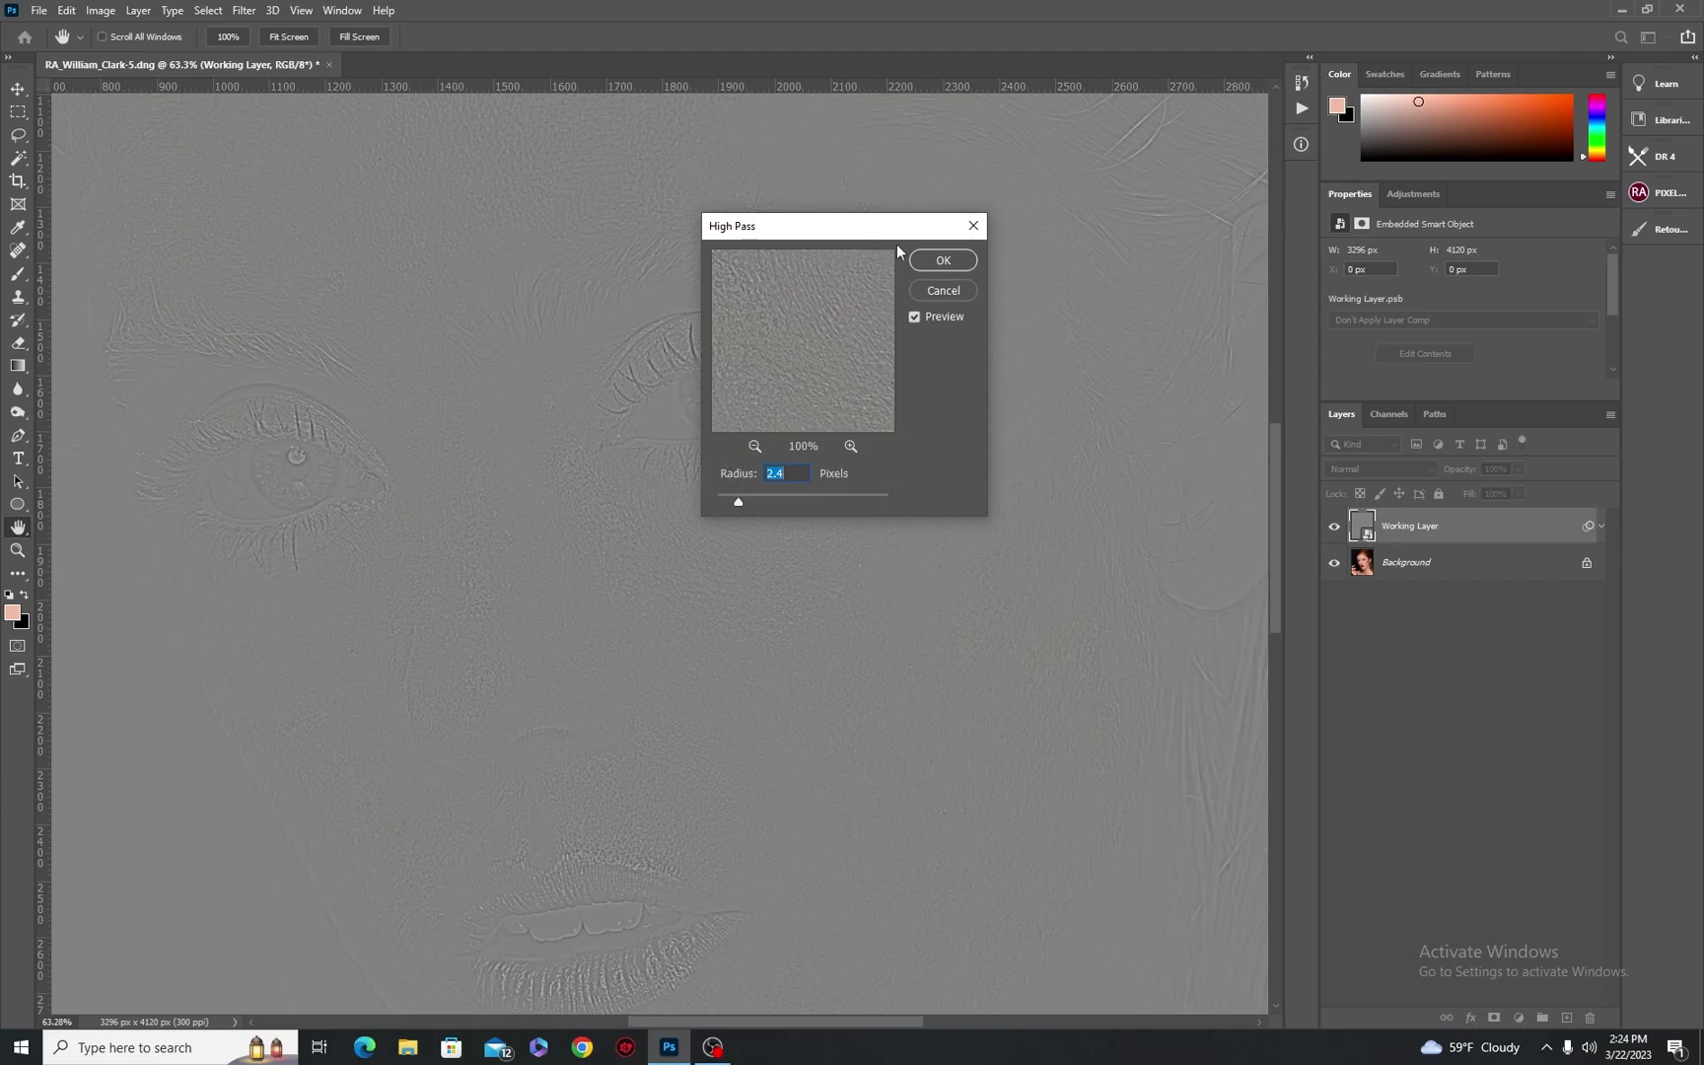
{"action": "left_click_drag", "start_coordinate": [848, 232], "coordinate": [1019, 237]}
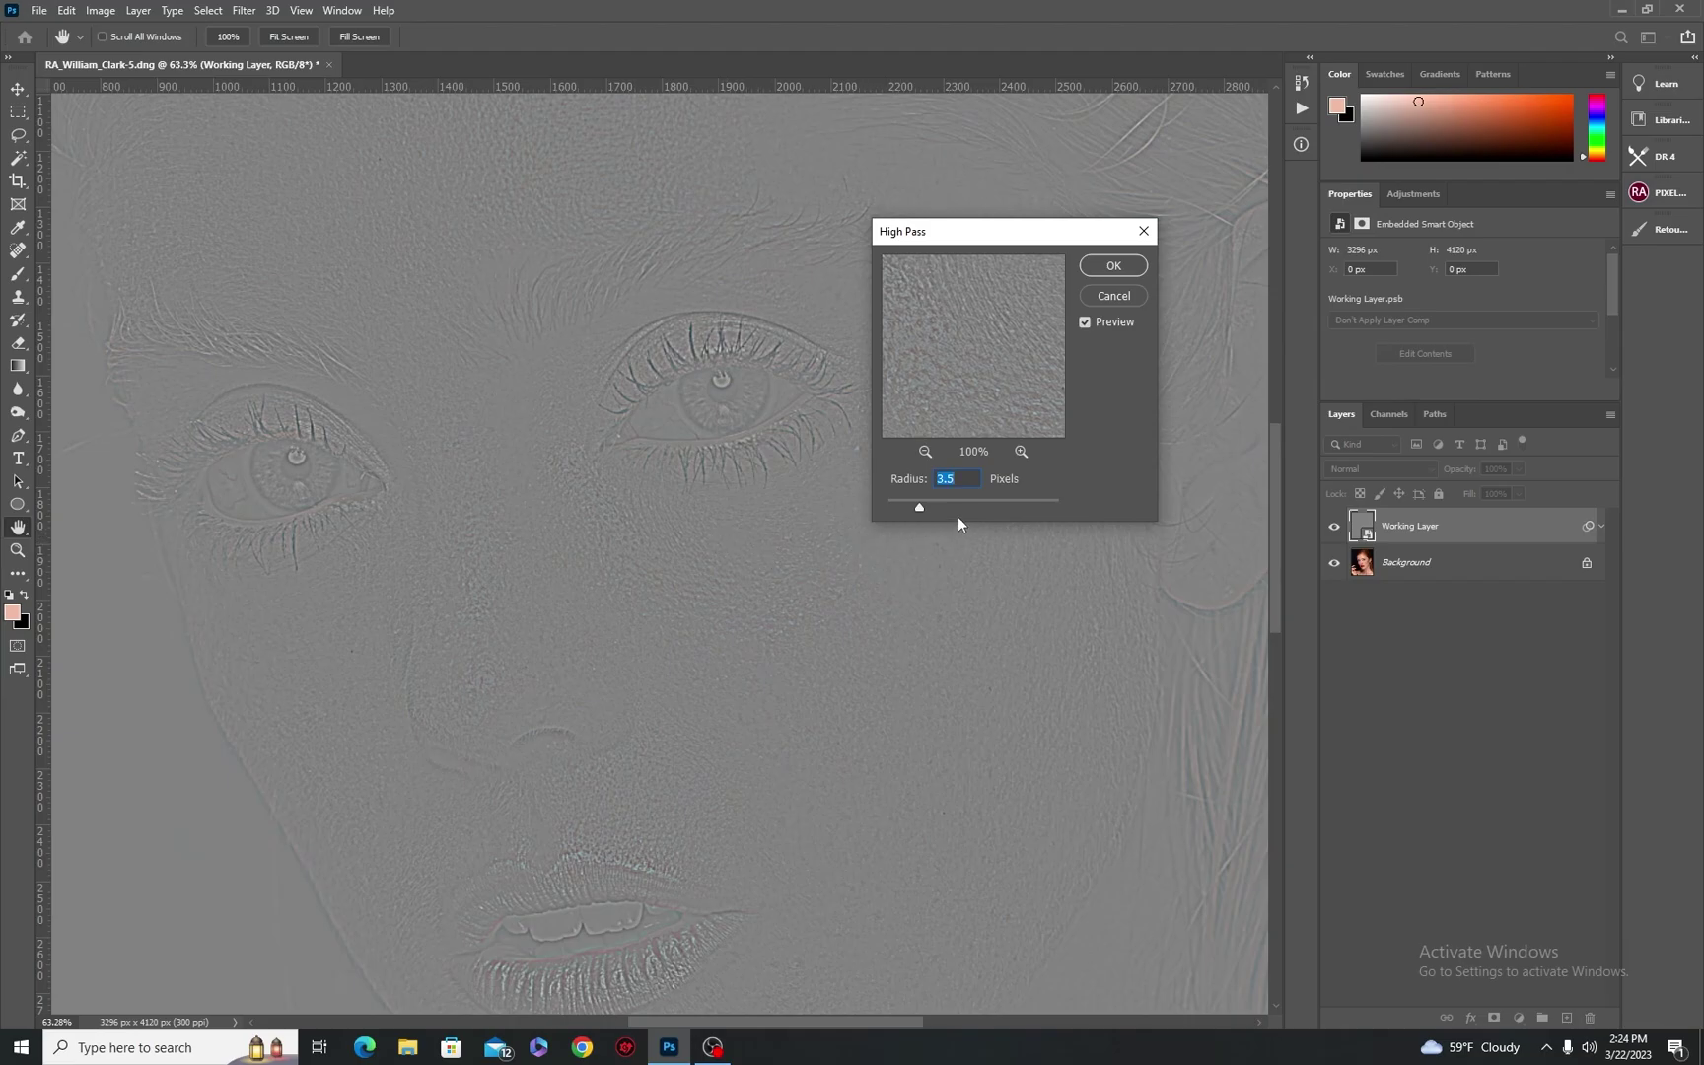
{"action": "left_click", "coordinate": [1111, 264]}
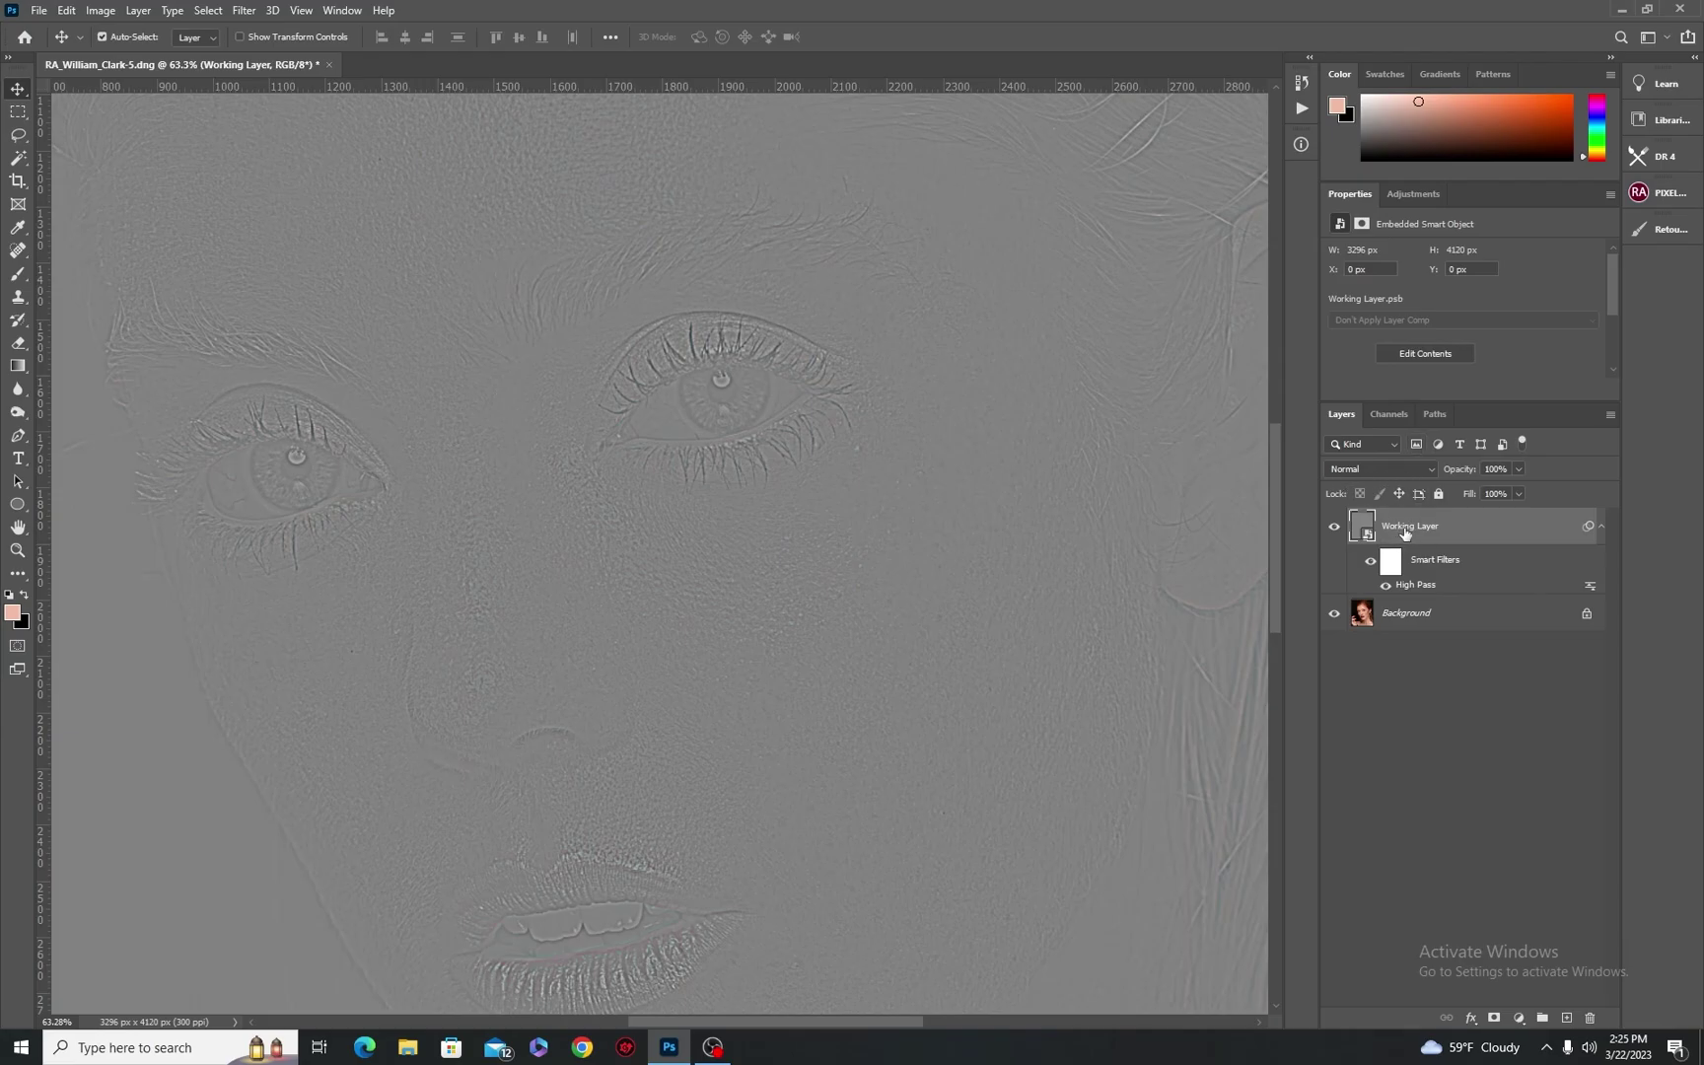
- Blend Working Layer in Overlay and add an empty 'Retouching_Eye' layer below it
{"action": "left_click", "coordinate": [1354, 470]}
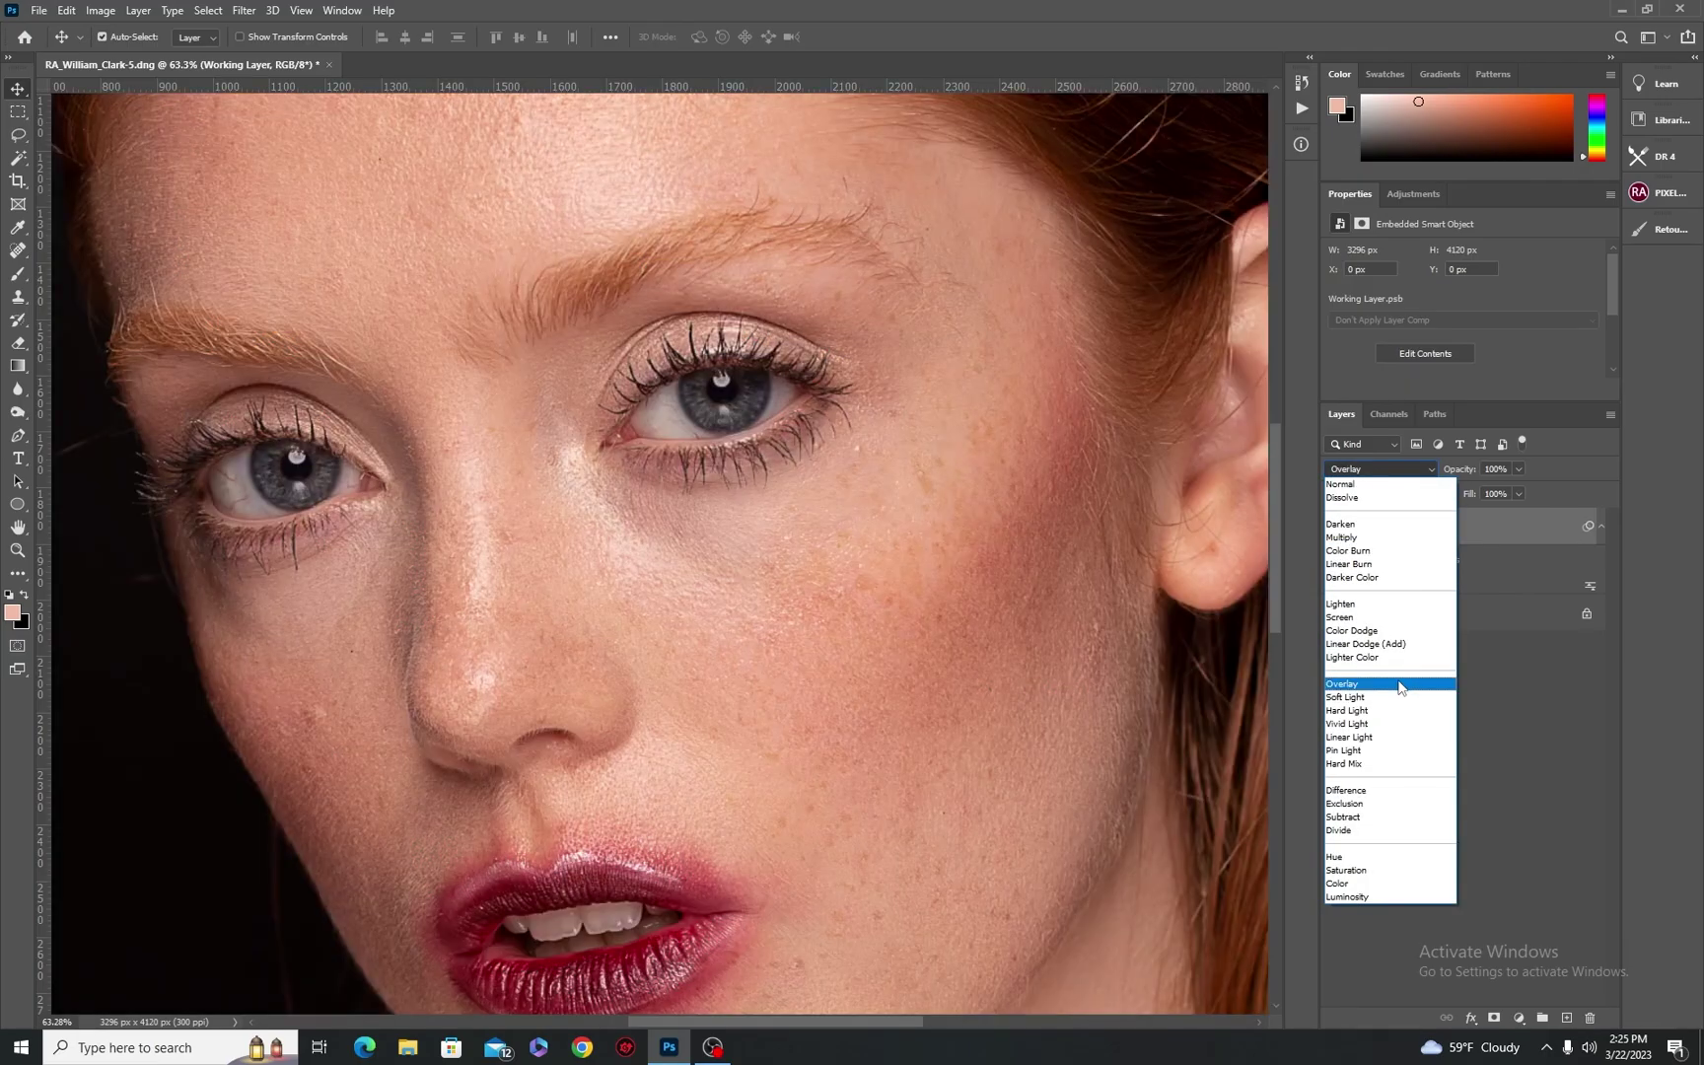
{"action": "left_click", "coordinate": [1398, 683]}
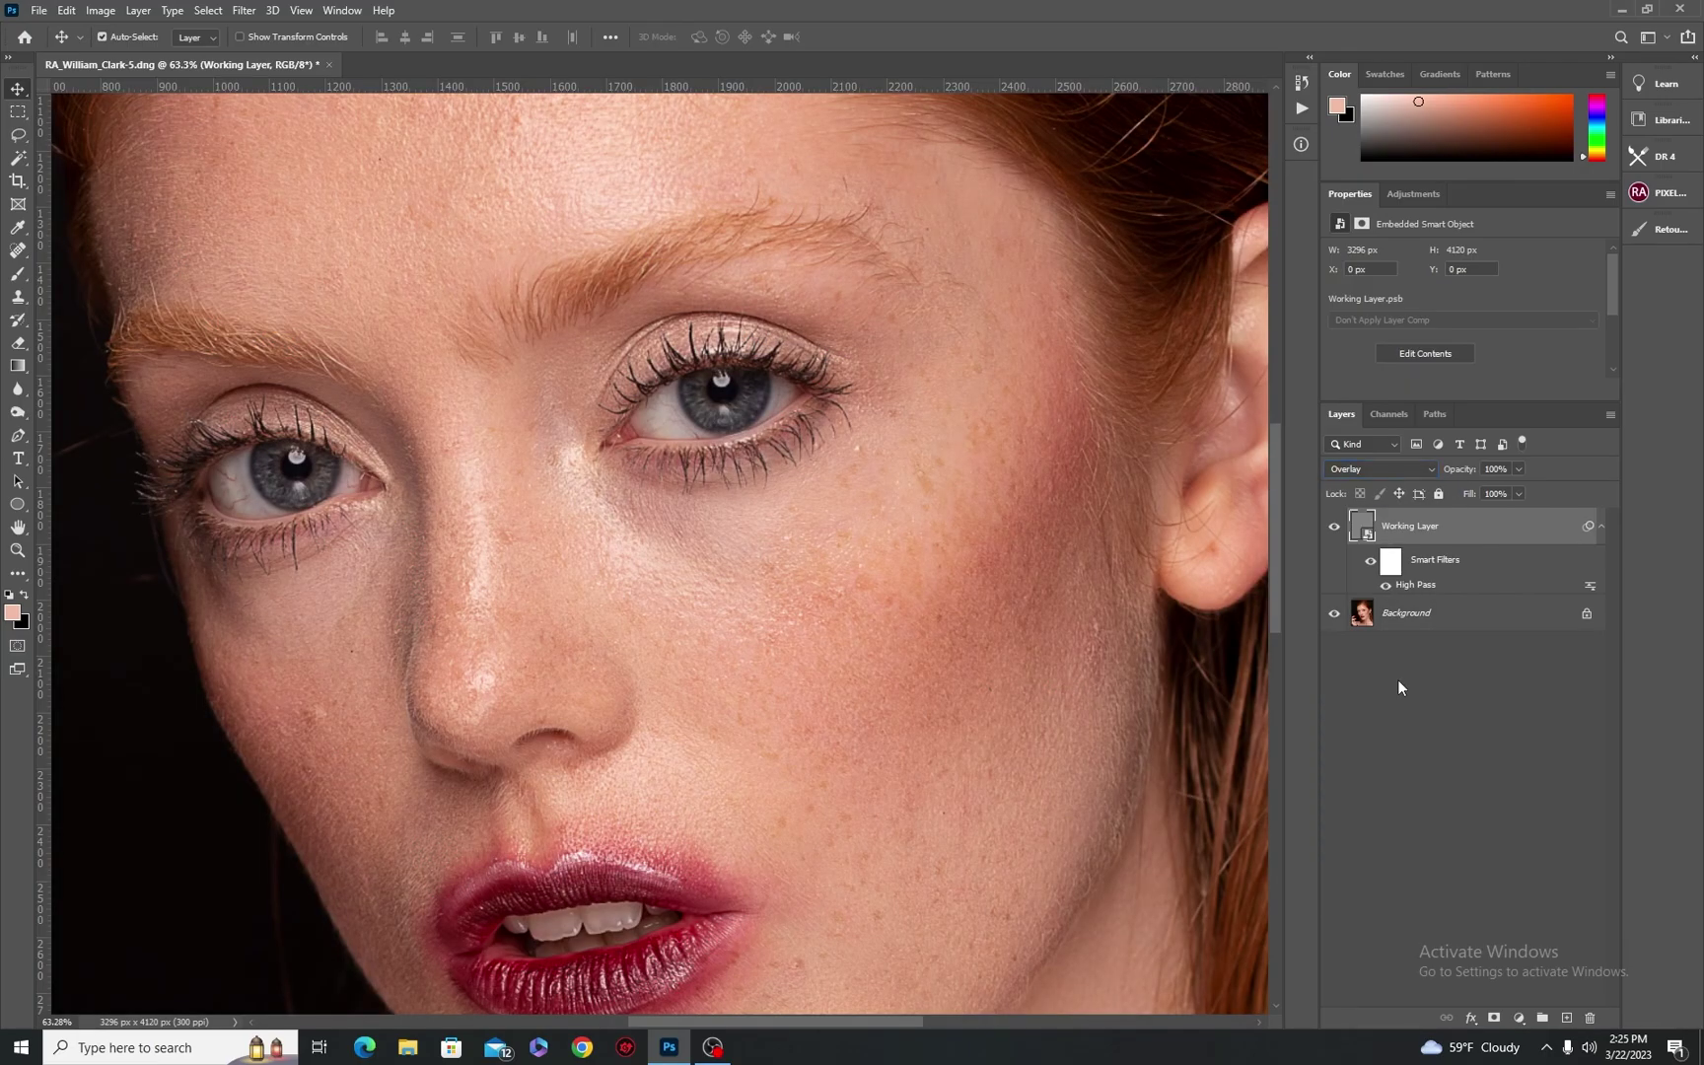
{"action": "left_click", "coordinate": [1569, 1021]}
{"action": "left_click_drag", "start_coordinate": [1395, 530], "coordinate": [1395, 621]}
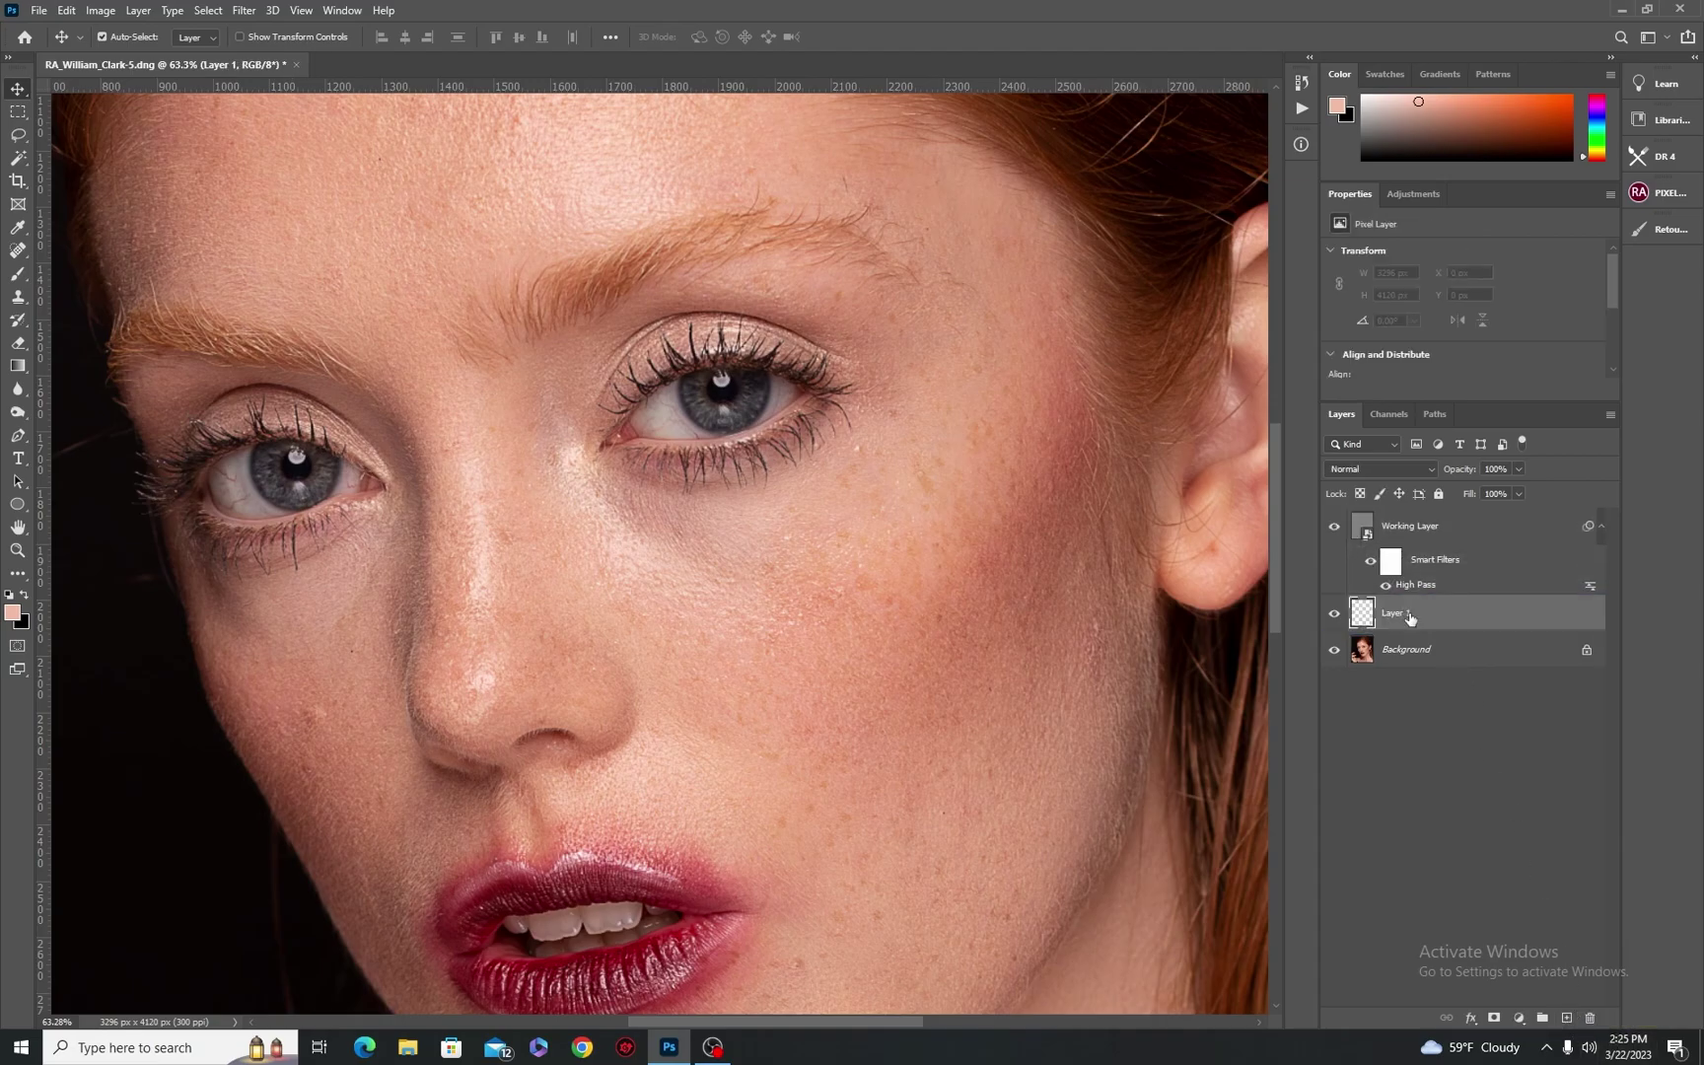
{"action": "double_click", "coordinate": [1395, 615]}
{"action": "type", "text": "Retouching_Eye"}
{"action": "key", "text": "Return"}
- Clip Working Layer to Retouching_Eye and make Retouching_Eye the active layer
{"action": "key", "text": "shift+alt+o"}
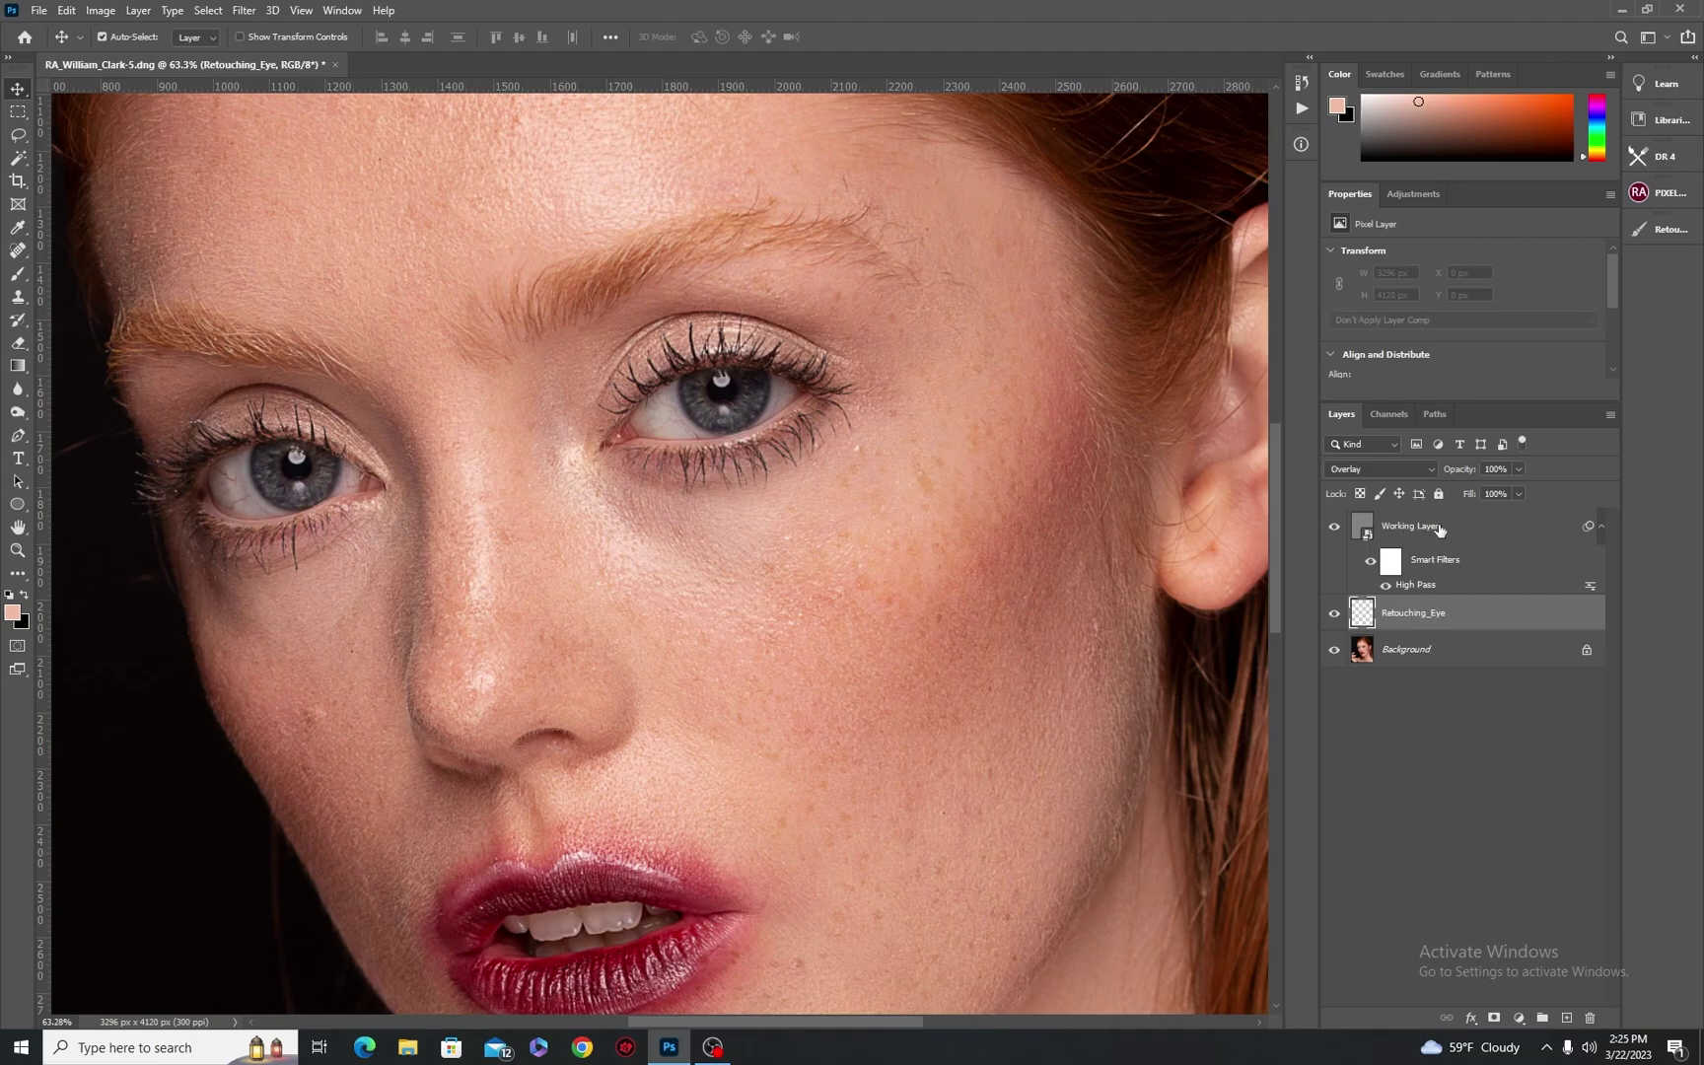
{"action": "left_click", "coordinate": [1449, 532]}
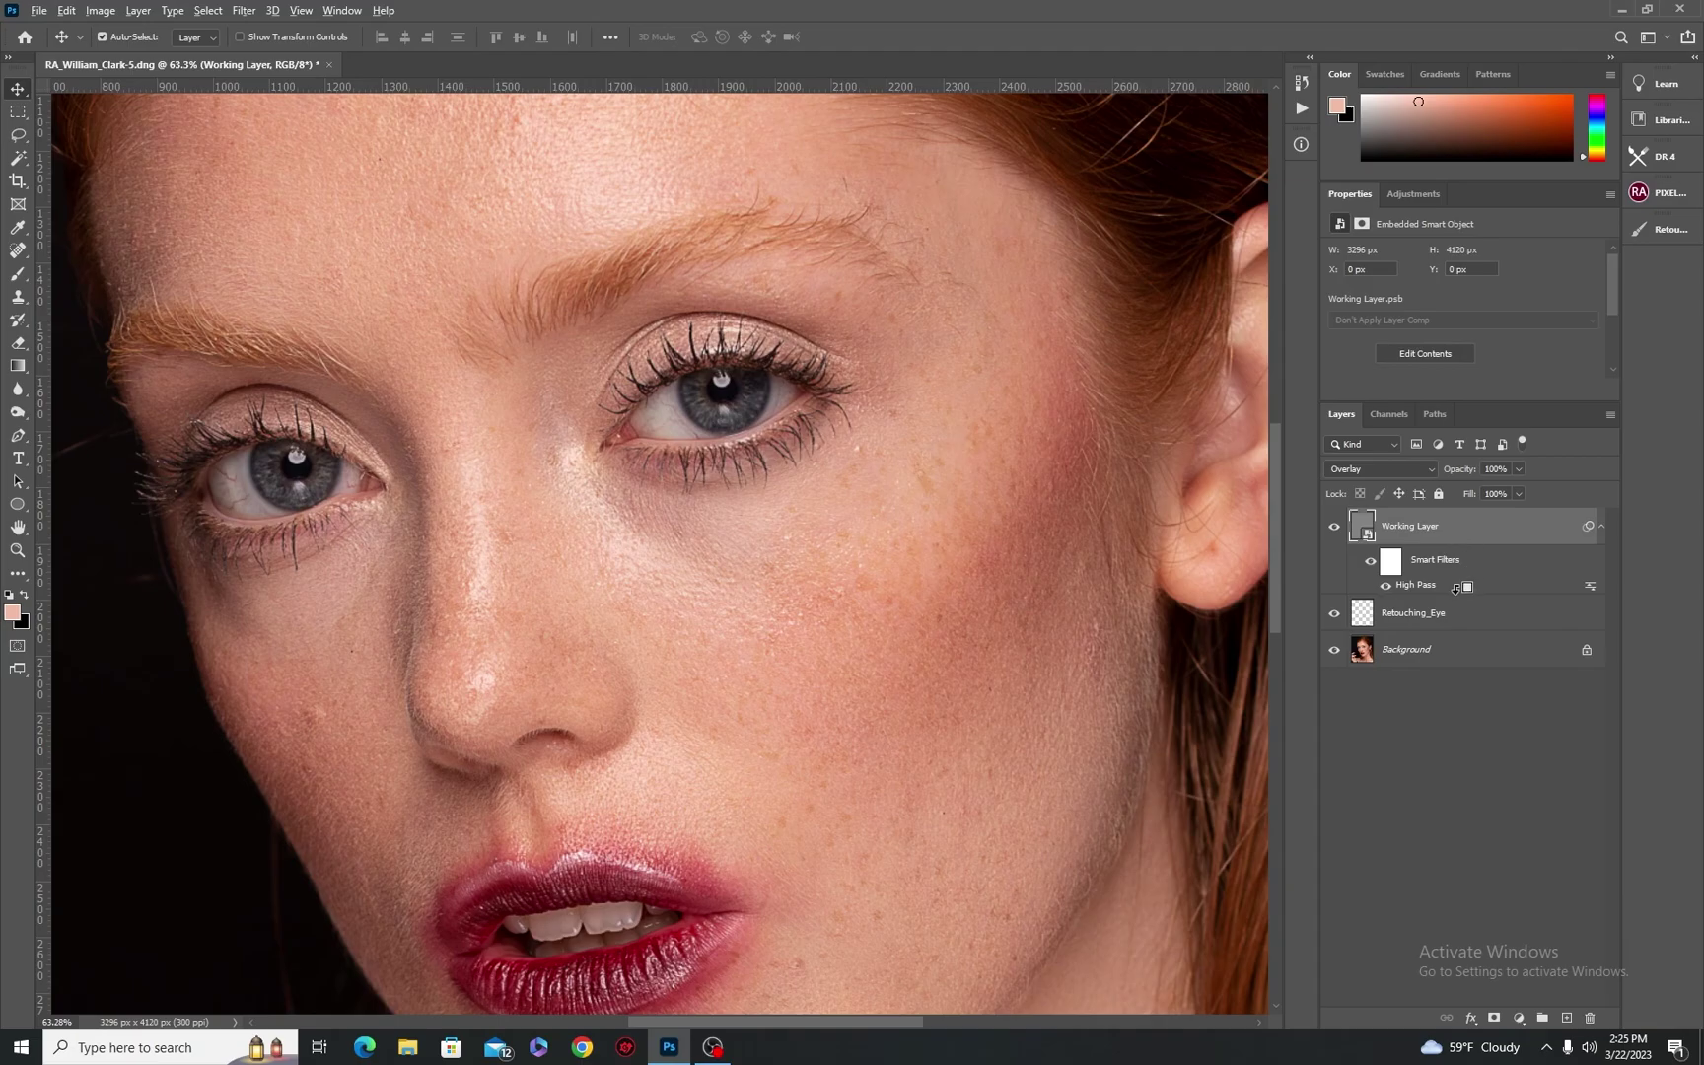
{"action": "left_click", "coordinate": [1455, 589], "text": "alt"}
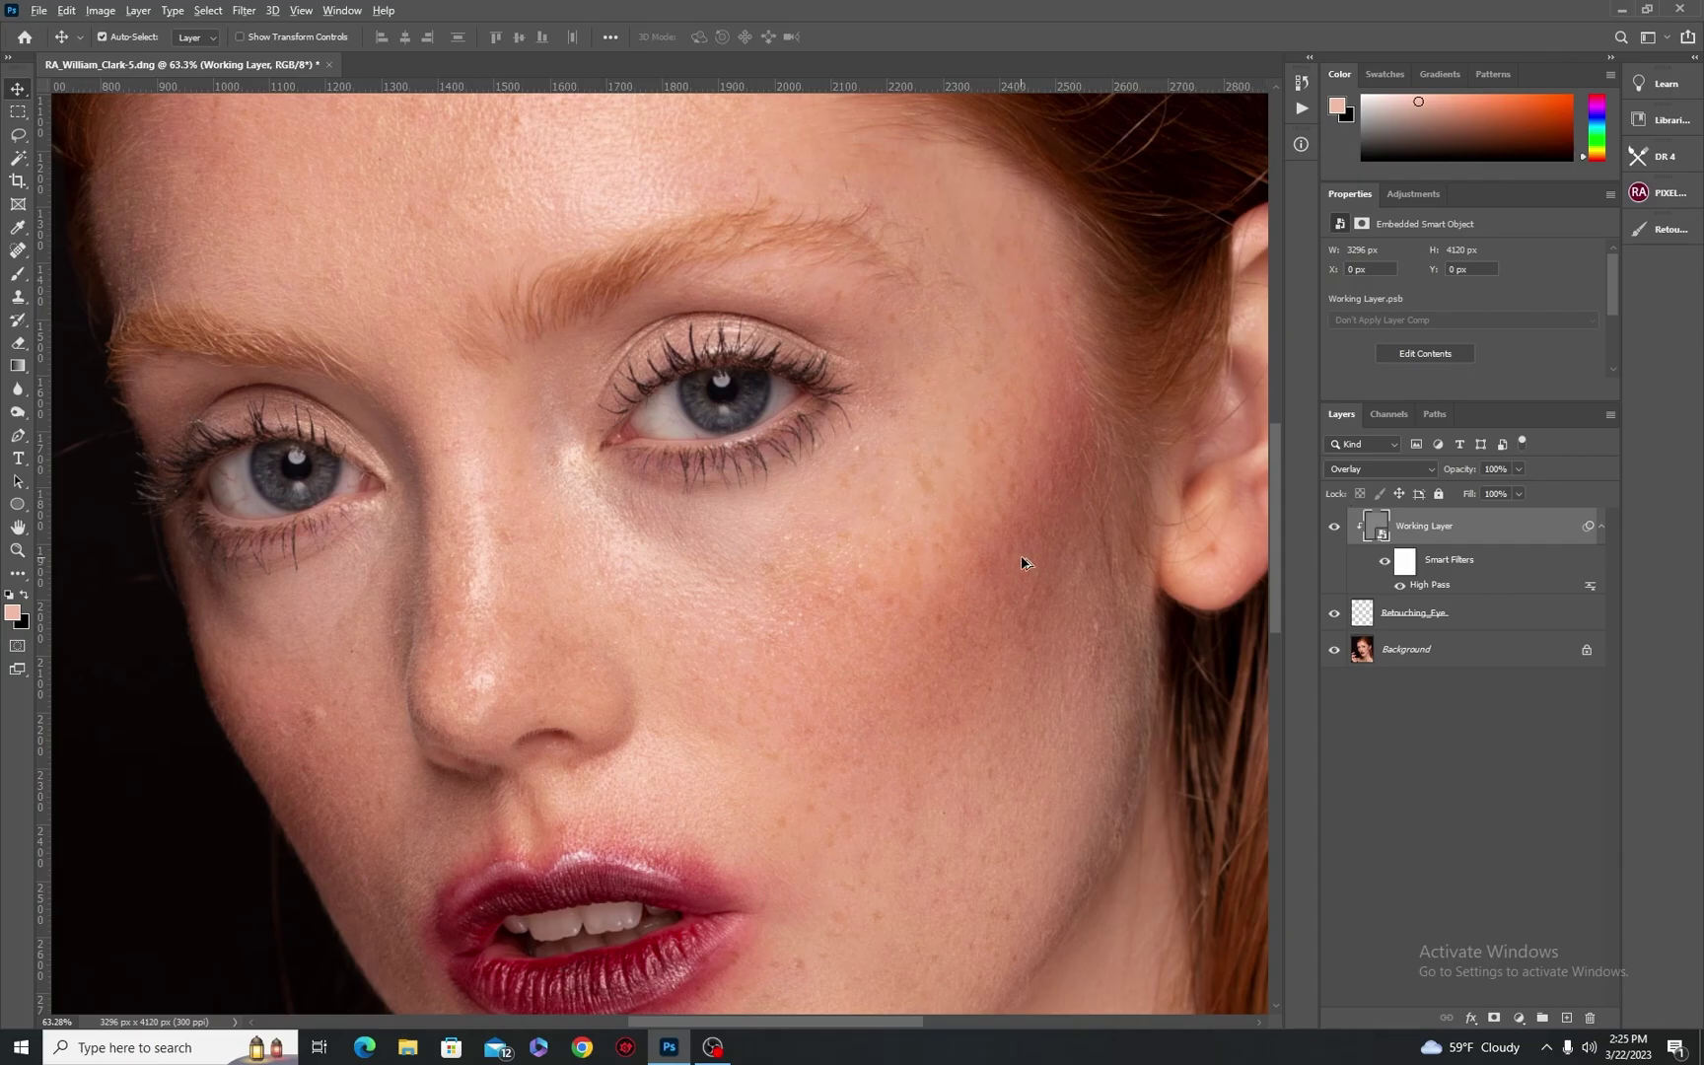
{"action": "scroll", "coordinate": [750, 528], "scroll_direction": "down", "scroll_amount": 1}
{"action": "scroll", "coordinate": [810, 502], "scroll_direction": "up", "scroll_amount": 2}
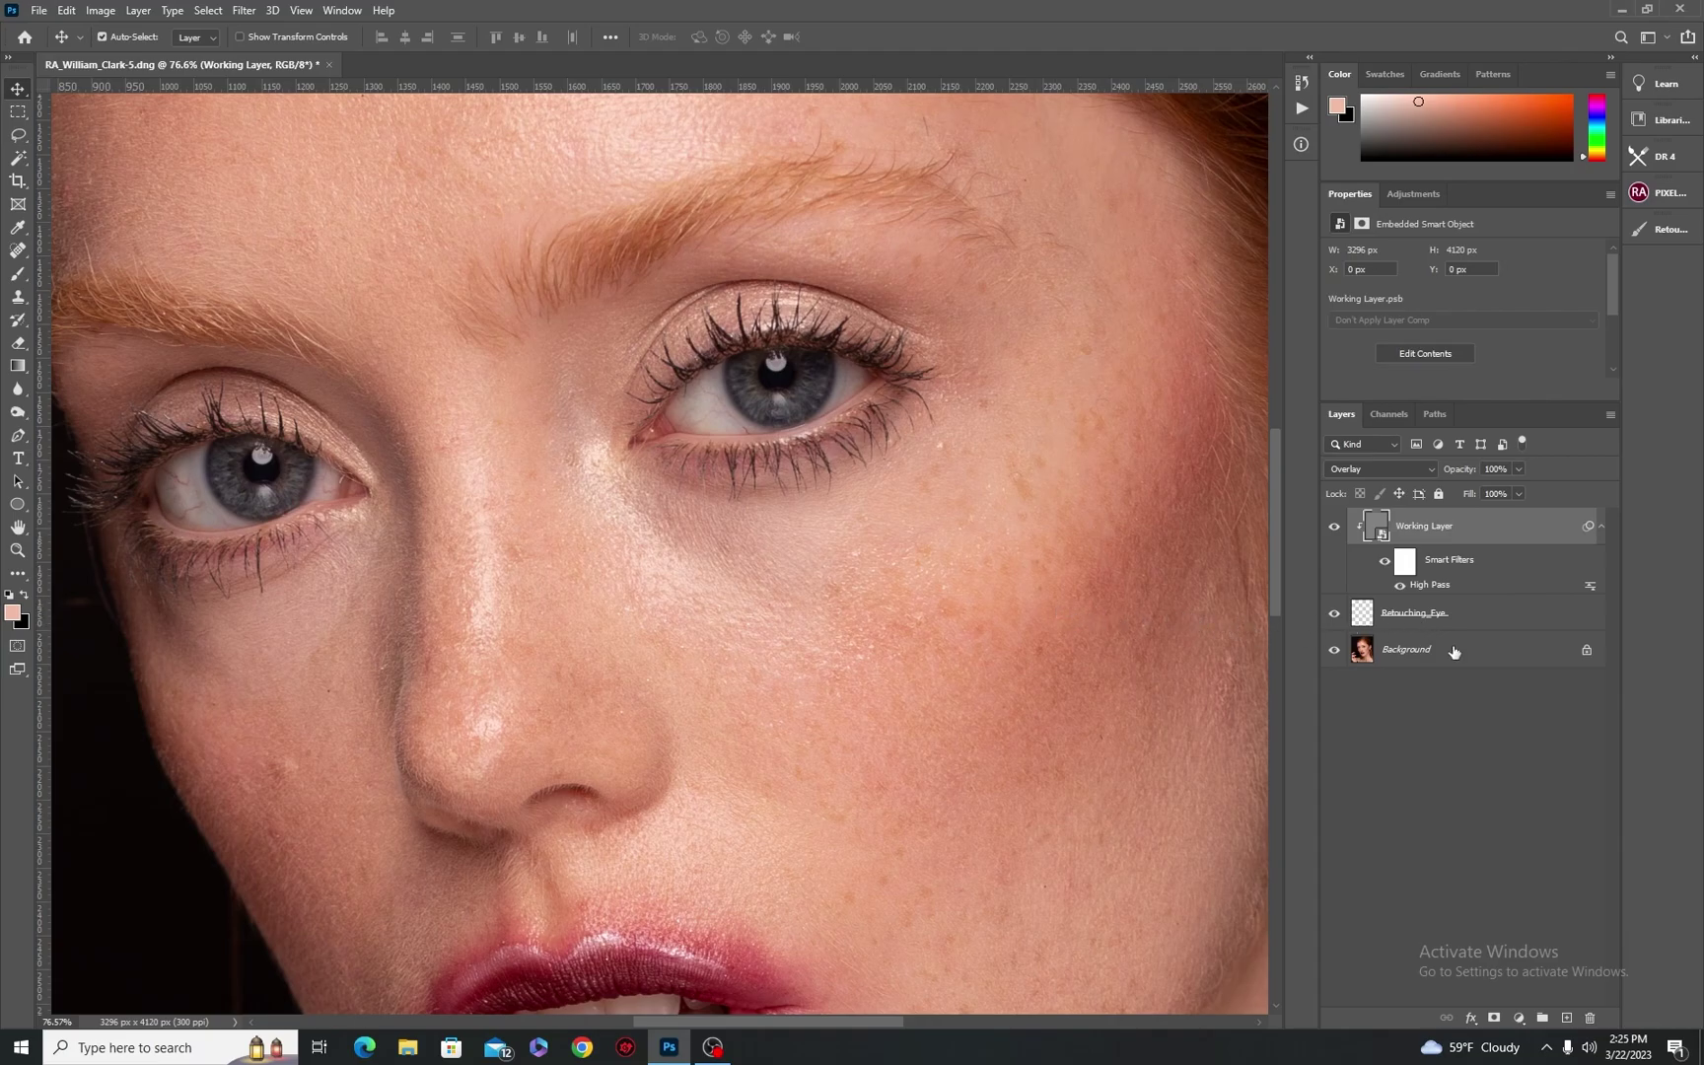
{"action": "left_click", "coordinate": [1420, 619]}
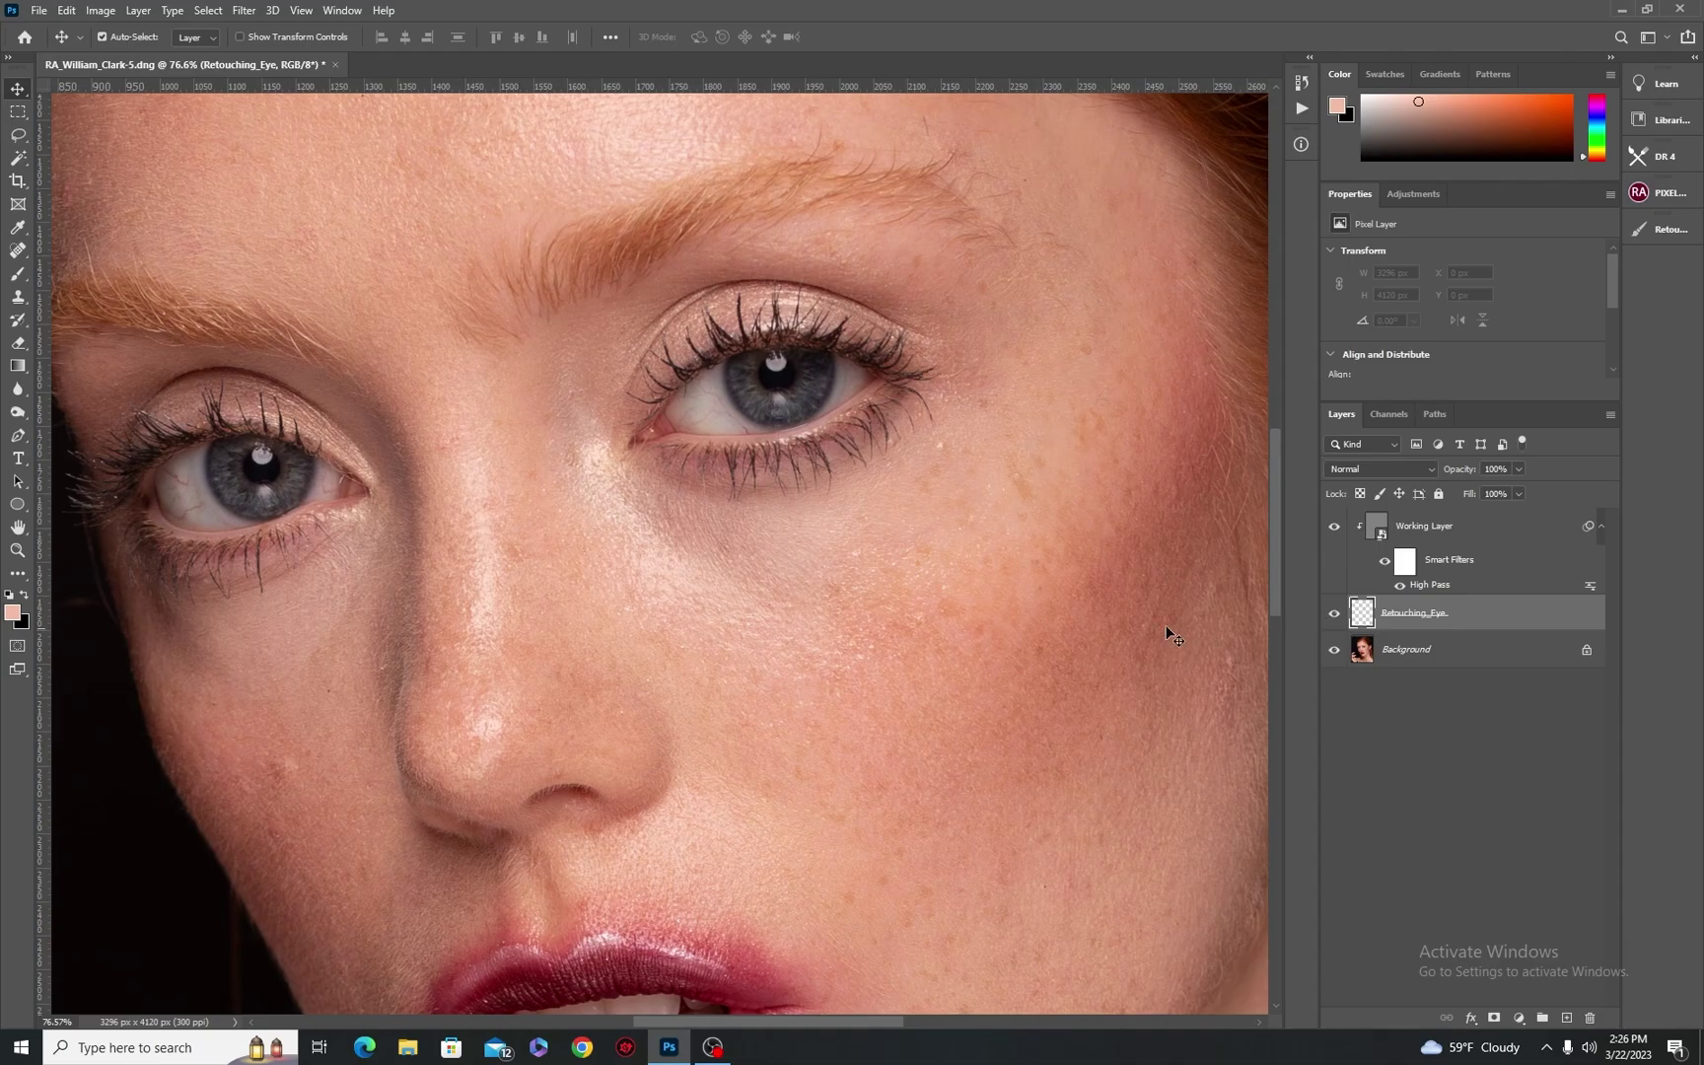
- Sample the cheek's skin tone and brush it over the under-eye shadow
{"action": "key", "text": "i"}
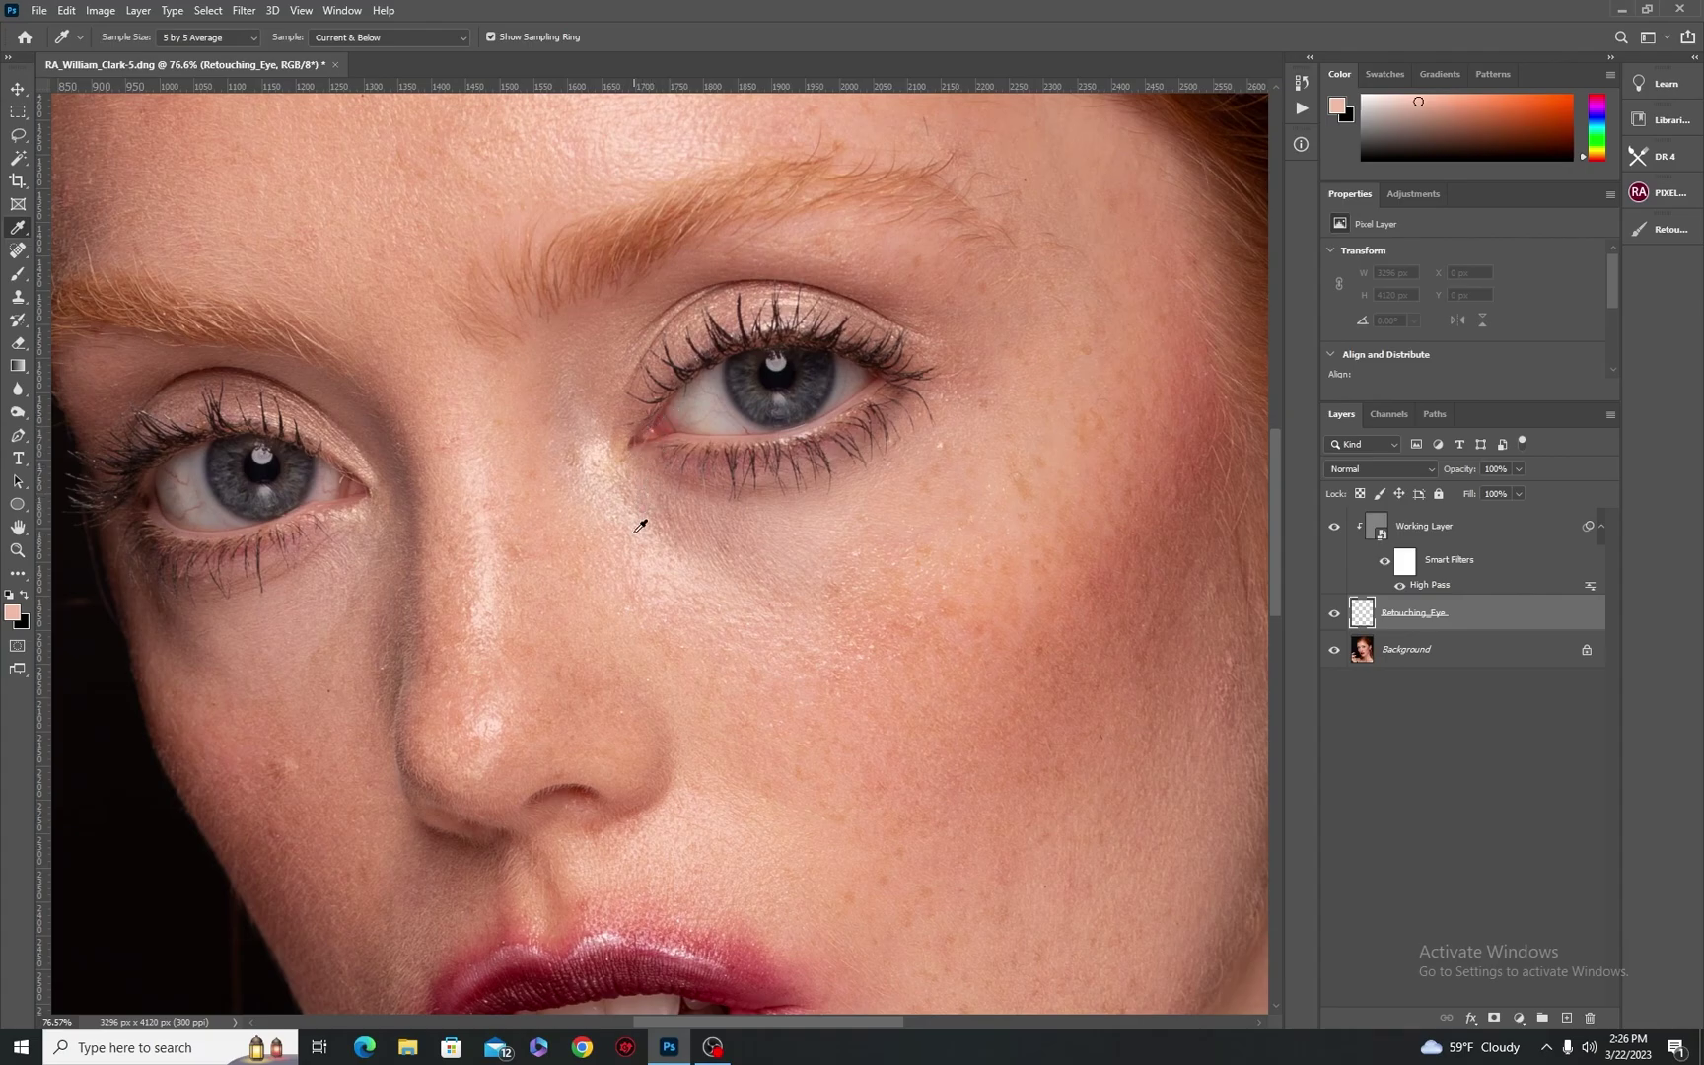
{"action": "left_click", "coordinate": [614, 599]}
{"action": "key", "text": "b"}
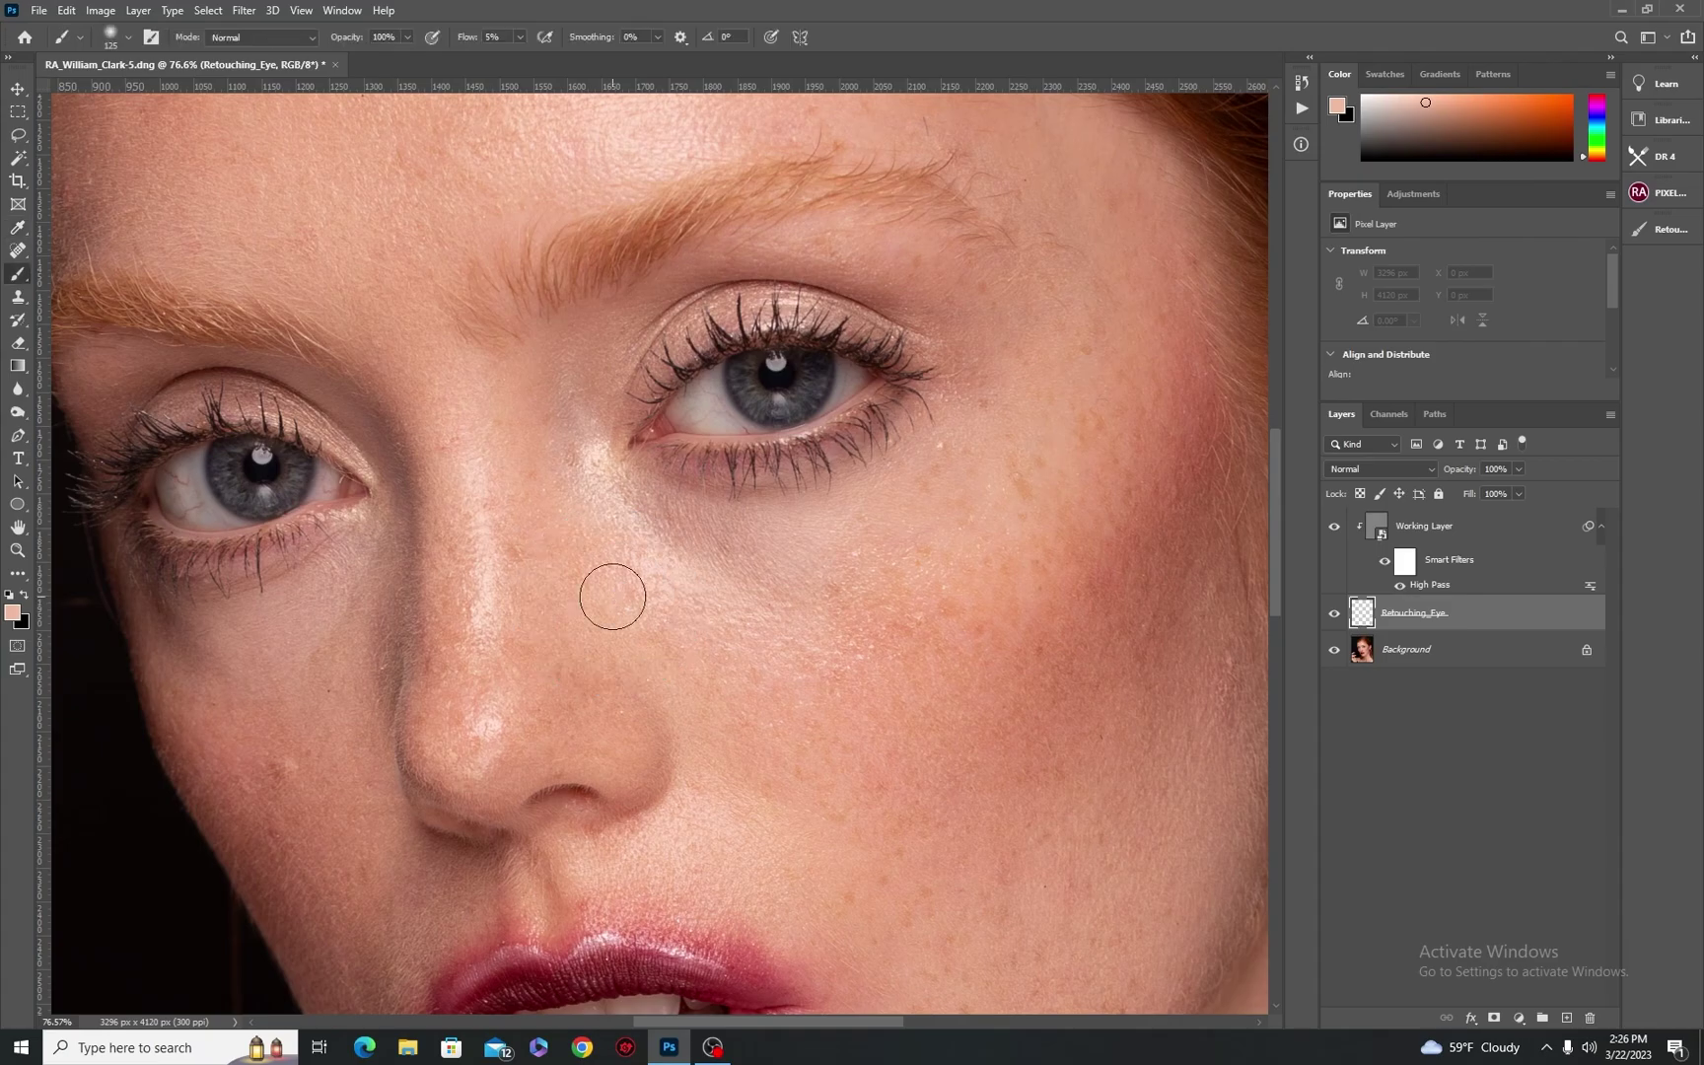
{"action": "mouse_move", "coordinate": [613, 597]}
{"action": "left_mouse_down"}
{"action": "mouse_move", "coordinate": [650, 571]}
{"action": "mouse_move", "coordinate": [651, 544]}
{"action": "mouse_move", "coordinate": [591, 498]}
{"action": "left_mouse_up"}
- Lower brush flow to 5% and lighten the shadow under the right-hand eye
{"action": "left_click", "coordinate": [479, 40]}
{"action": "key", "text": "Return"}
{"action": "mouse_move", "coordinate": [669, 513]}
{"action": "left_mouse_down"}
{"action": "mouse_move", "coordinate": [638, 537]}
{"action": "mouse_move", "coordinate": [687, 575]}
{"action": "left_mouse_up"}
- Keep the brush at 125 px size with 0% hardness
{"action": "right_click", "coordinate": [687, 576]}
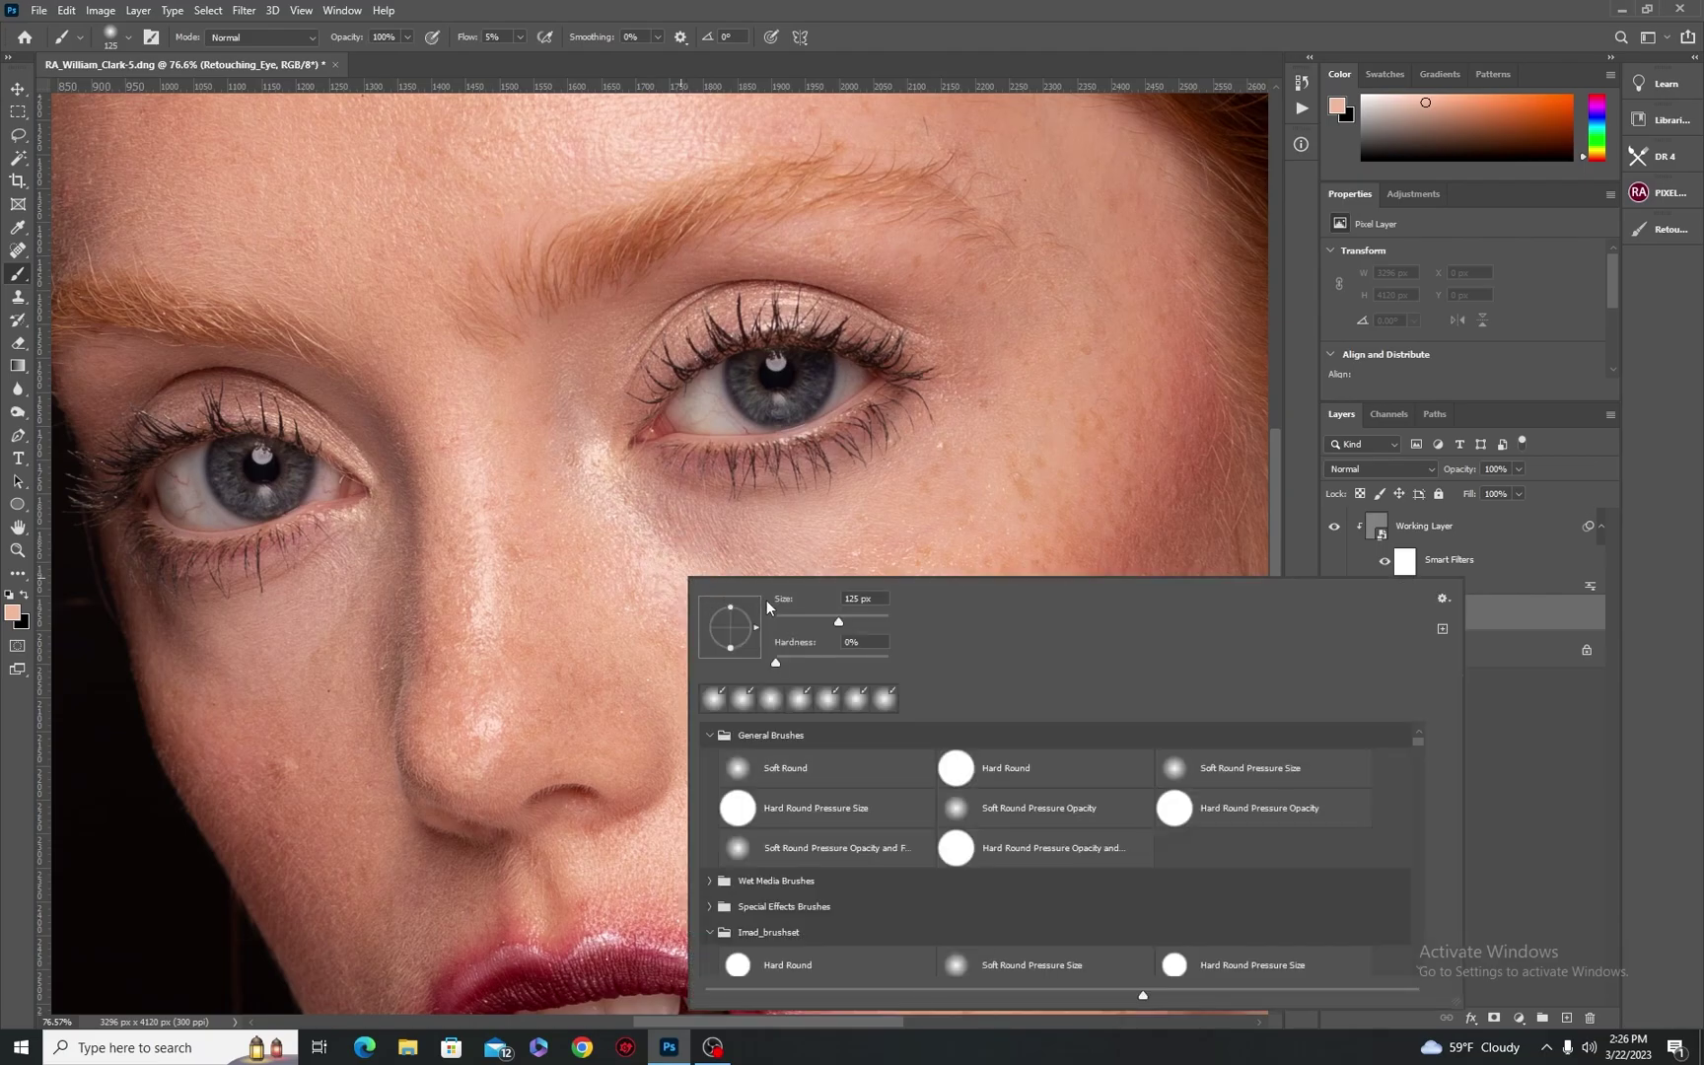
{"action": "left_click_drag", "start_coordinate": [779, 661], "coordinate": [799, 660]}
{"action": "left_click", "coordinate": [777, 660]}
{"action": "left_click", "coordinate": [1025, 16]}
- Paint faint skin-tone strokes beneath the right-hand eye and across the nearby cheek
{"action": "mouse_move", "coordinate": [641, 523]}
{"action": "left_mouse_down"}
{"action": "mouse_move", "coordinate": [756, 543]}
{"action": "mouse_move", "coordinate": [640, 510]}
{"action": "mouse_move", "coordinate": [757, 536]}
{"action": "mouse_move", "coordinate": [654, 523]}
{"action": "mouse_move", "coordinate": [664, 543]}
{"action": "mouse_move", "coordinate": [767, 573]}
{"action": "mouse_move", "coordinate": [690, 563]}
{"action": "mouse_move", "coordinate": [788, 529]}
{"action": "mouse_move", "coordinate": [706, 513]}
{"action": "mouse_move", "coordinate": [842, 490]}
{"action": "left_mouse_up"}
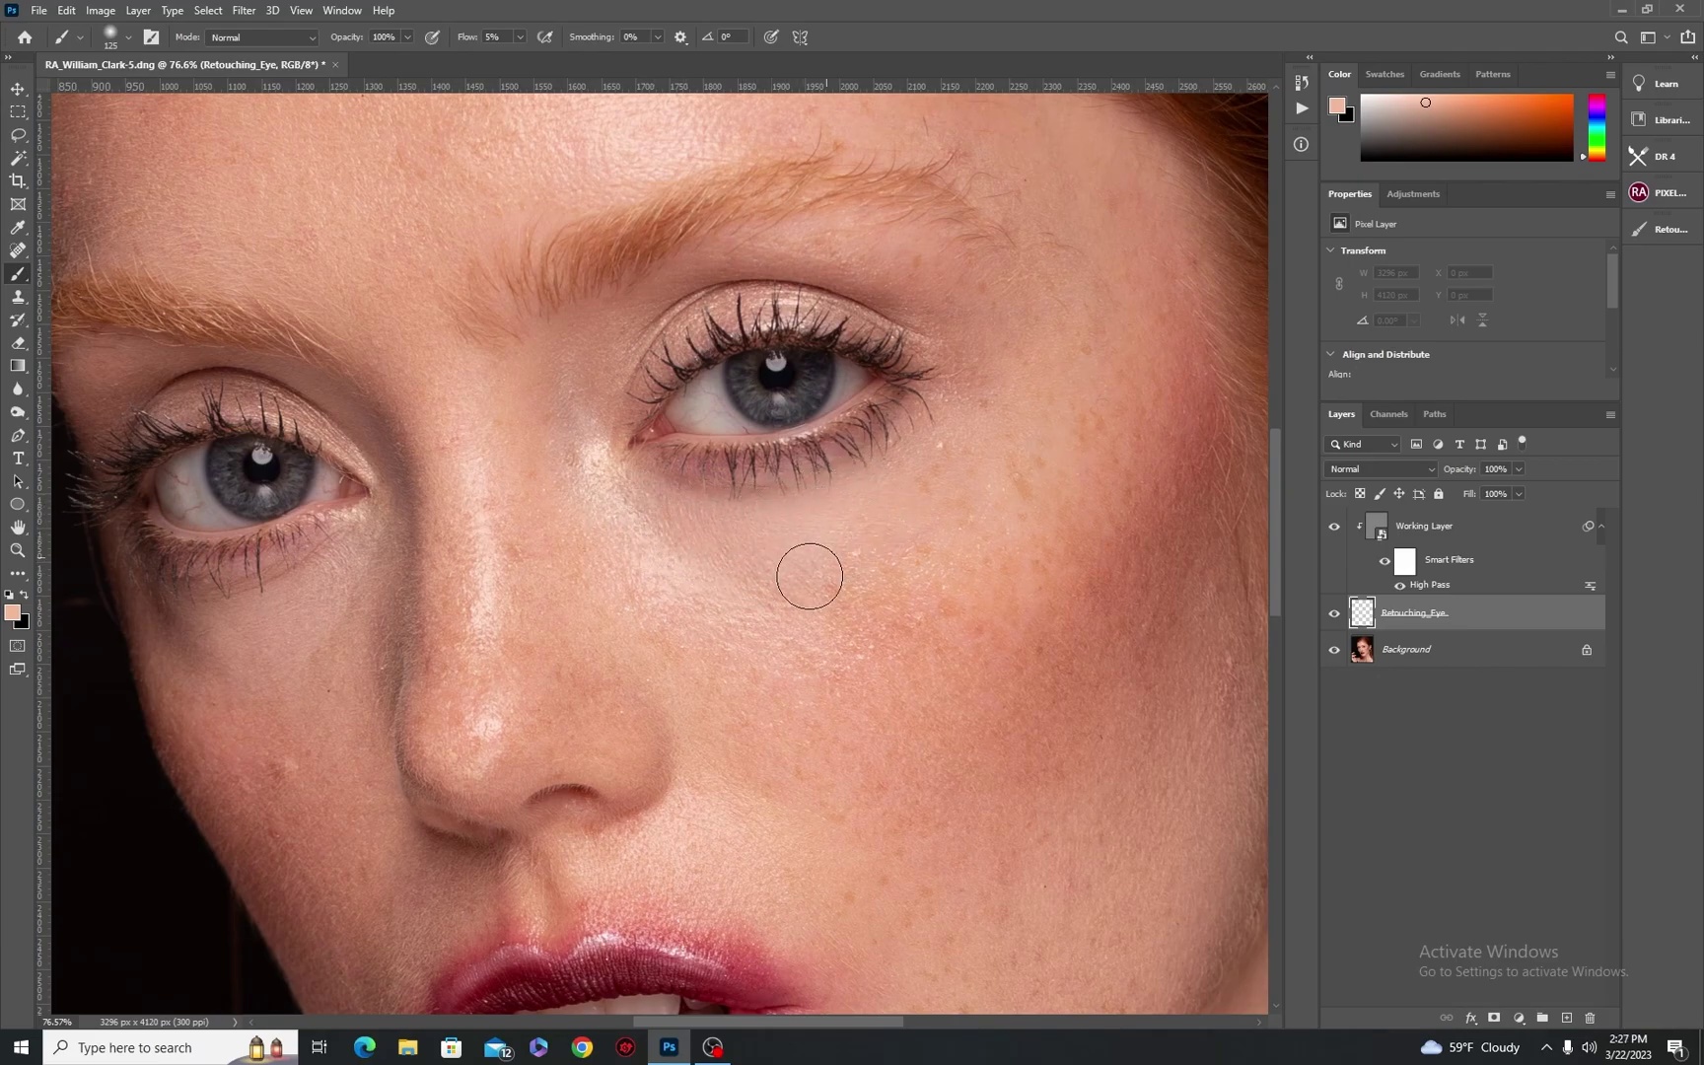
{"action": "mouse_move", "coordinate": [624, 532]}
{"action": "left_mouse_down"}
{"action": "mouse_move", "coordinate": [599, 507]}
{"action": "mouse_move", "coordinate": [647, 551]}
{"action": "left_mouse_up"}
{"action": "mouse_move", "coordinate": [760, 576]}
{"action": "left_mouse_down"}
{"action": "mouse_move", "coordinate": [673, 599]}
{"action": "mouse_move", "coordinate": [807, 591]}
{"action": "mouse_move", "coordinate": [641, 590]}
{"action": "mouse_move", "coordinate": [778, 630]}
{"action": "mouse_move", "coordinate": [890, 636]}
{"action": "mouse_move", "coordinate": [808, 649]}
{"action": "mouse_move", "coordinate": [887, 600]}
{"action": "mouse_move", "coordinate": [789, 602]}
{"action": "mouse_move", "coordinate": [914, 572]}
{"action": "mouse_move", "coordinate": [846, 604]}
{"action": "mouse_move", "coordinate": [917, 557]}
{"action": "mouse_move", "coordinate": [872, 604]}
{"action": "mouse_move", "coordinate": [962, 581]}
{"action": "mouse_move", "coordinate": [898, 638]}
{"action": "mouse_move", "coordinate": [680, 621]}
{"action": "mouse_move", "coordinate": [582, 489]}
{"action": "mouse_move", "coordinate": [630, 503]}
{"action": "mouse_move", "coordinate": [580, 461]}
{"action": "mouse_move", "coordinate": [639, 539]}
{"action": "mouse_move", "coordinate": [612, 573]}
{"action": "mouse_move", "coordinate": [718, 608]}
{"action": "mouse_move", "coordinate": [737, 571]}
{"action": "mouse_move", "coordinate": [689, 558]}
{"action": "mouse_move", "coordinate": [639, 511]}
{"action": "mouse_move", "coordinate": [710, 527]}
{"action": "mouse_move", "coordinate": [776, 555]}
{"action": "mouse_move", "coordinate": [756, 593]}
{"action": "mouse_move", "coordinate": [793, 616]}
{"action": "mouse_move", "coordinate": [857, 602]}
{"action": "mouse_move", "coordinate": [947, 494]}
{"action": "mouse_move", "coordinate": [829, 691]}
{"action": "mouse_move", "coordinate": [854, 658]}
{"action": "mouse_move", "coordinate": [941, 616]}
{"action": "mouse_move", "coordinate": [749, 686]}
{"action": "mouse_move", "coordinate": [869, 684]}
{"action": "mouse_move", "coordinate": [656, 629]}
{"action": "left_mouse_up"}
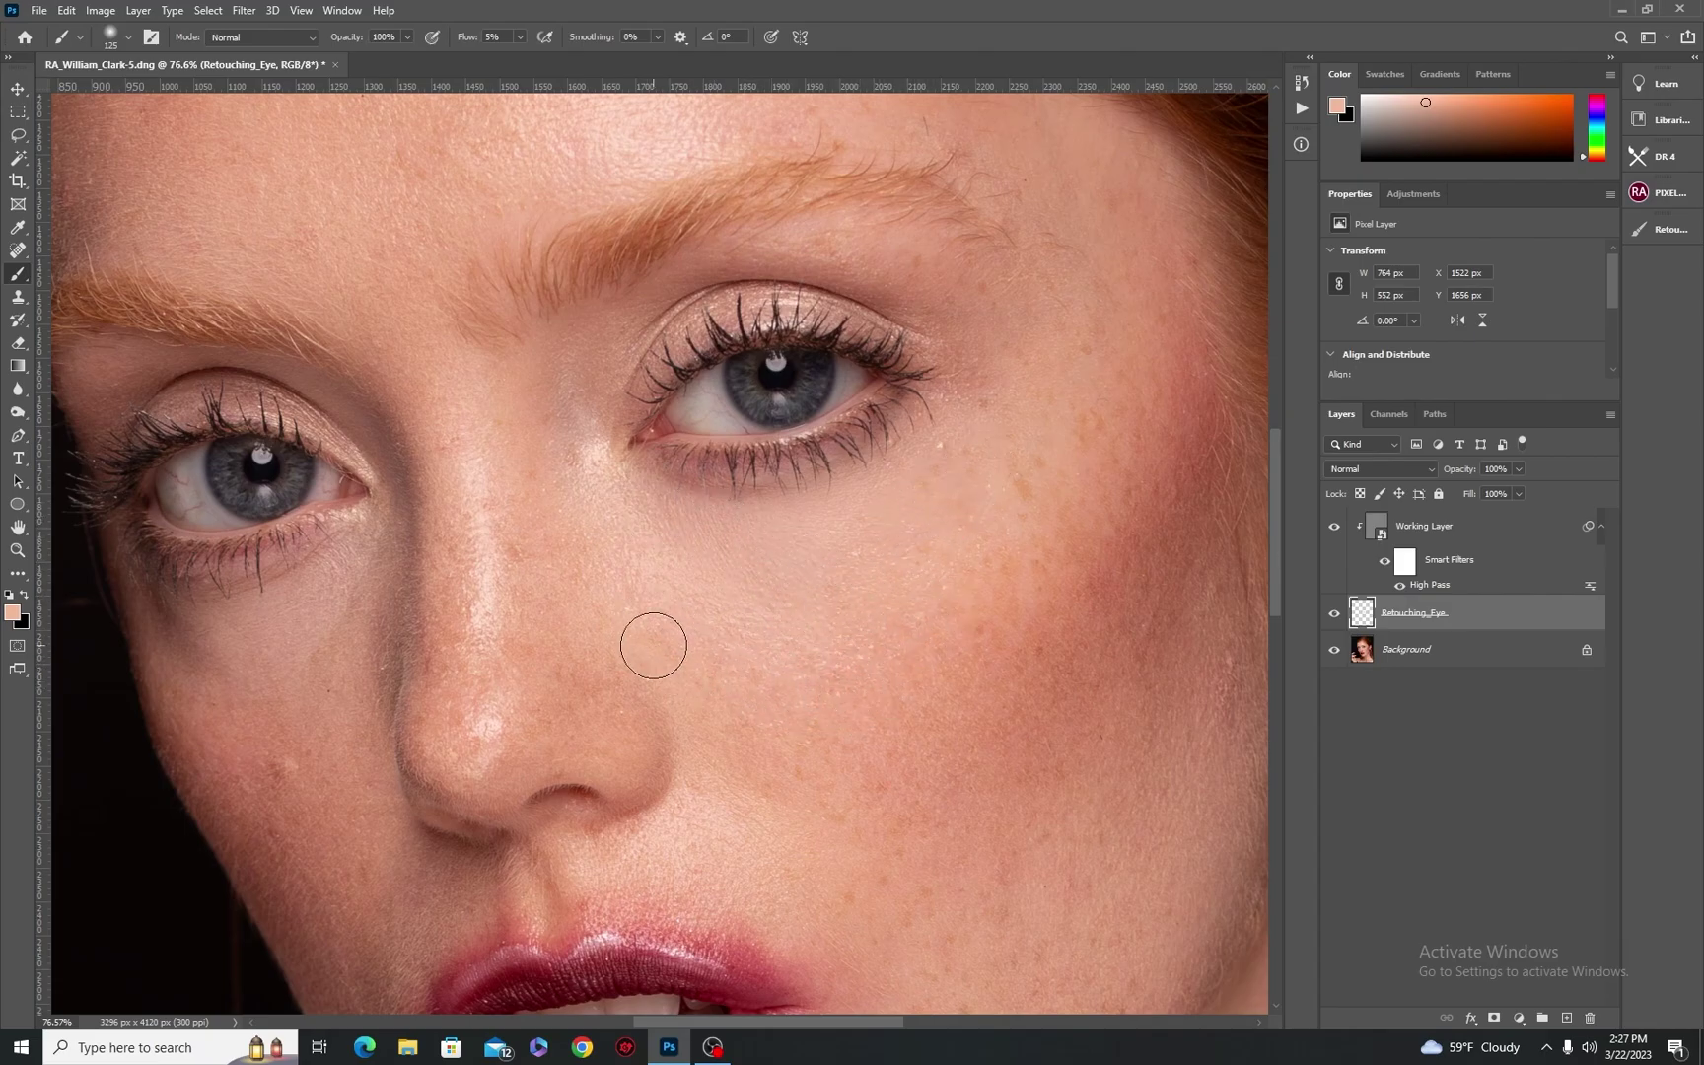
- Group Working Layer and Retouching_Eye together with Ctrl+G
{"action": "scroll", "coordinate": [864, 406], "scroll_direction": "down", "scroll_amount": 5}
{"action": "scroll", "coordinate": [863, 406], "scroll_direction": "down", "scroll_amount": 1}
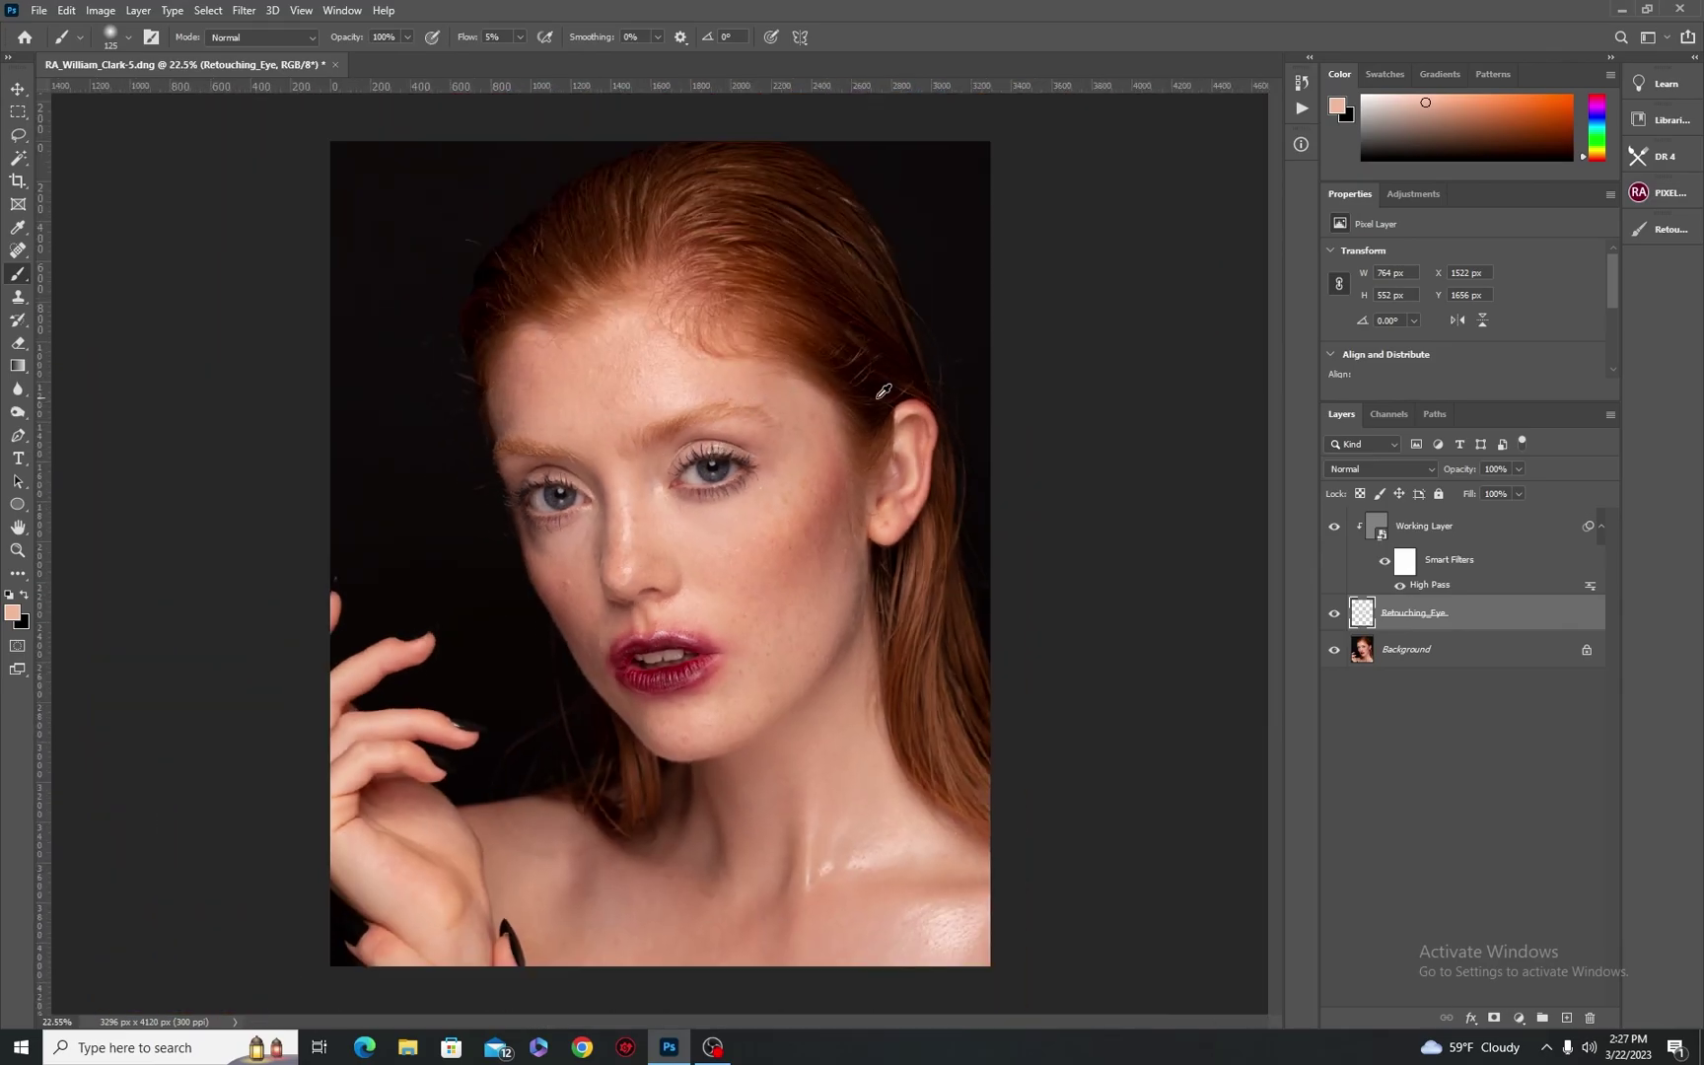
{"action": "scroll", "coordinate": [757, 547], "scroll_direction": "up", "scroll_amount": 2}
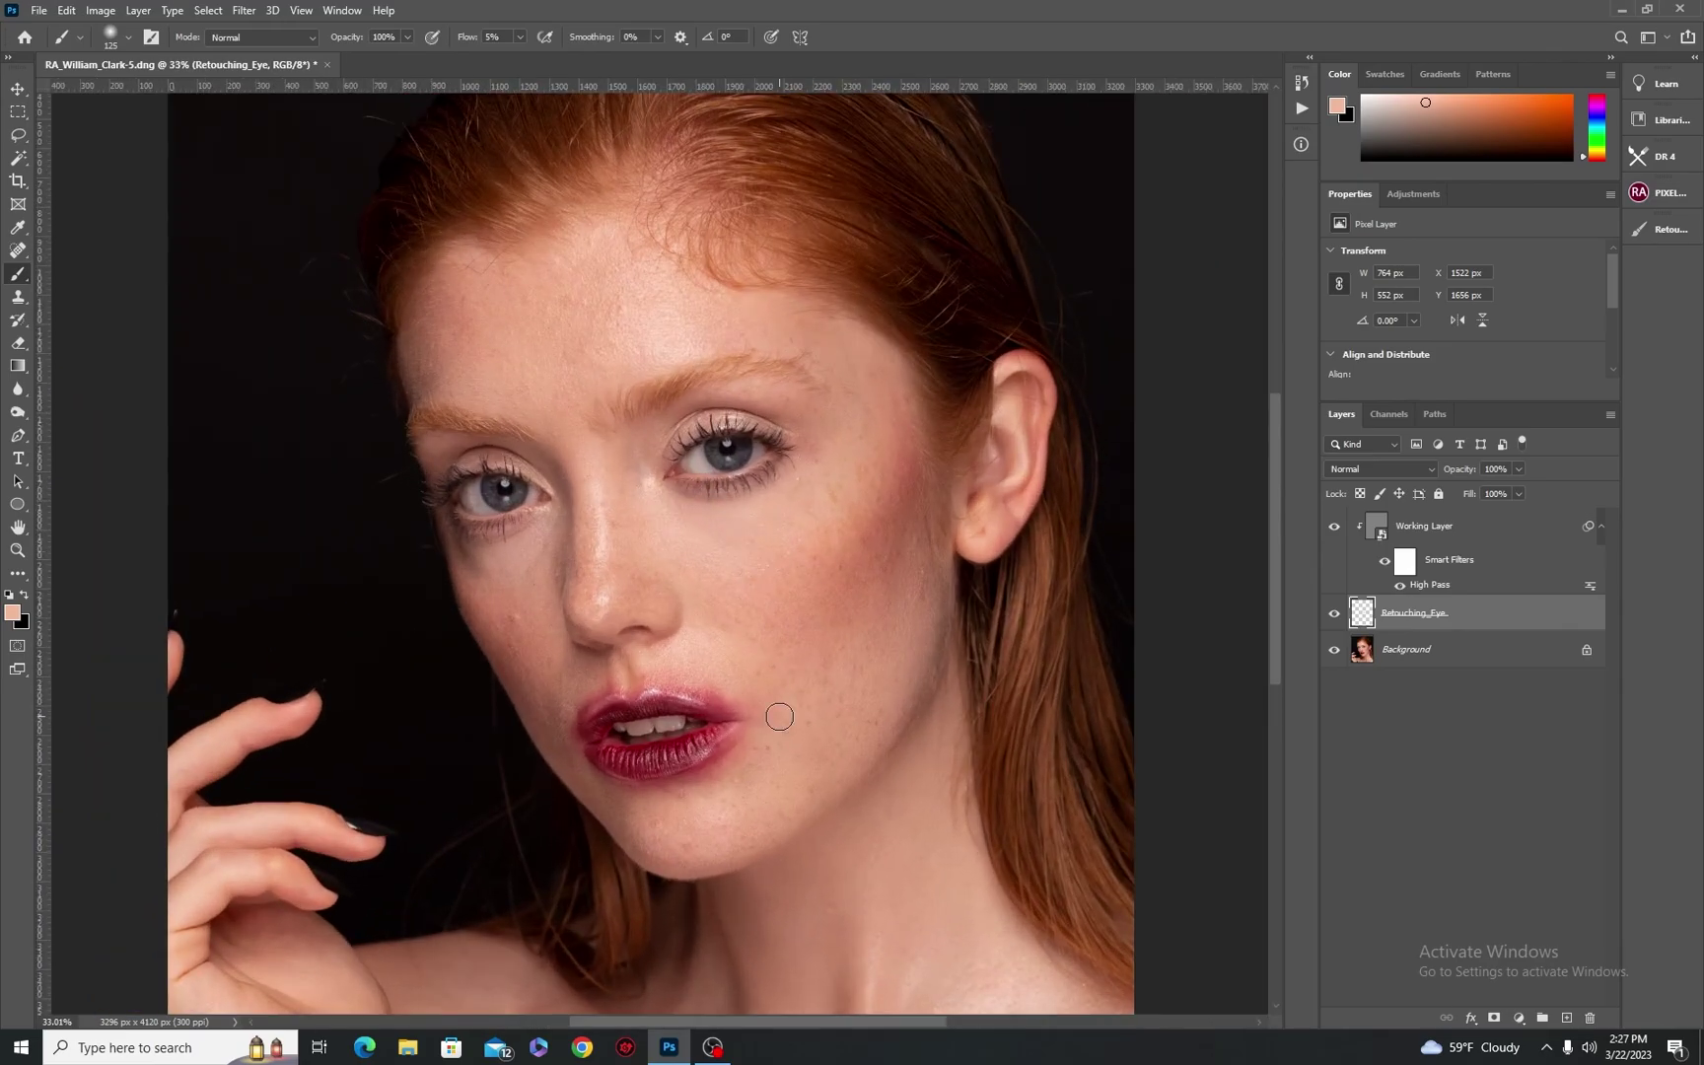
{"action": "left_click", "coordinate": [1464, 533]}
{"action": "key", "text": "ctrl+g"}
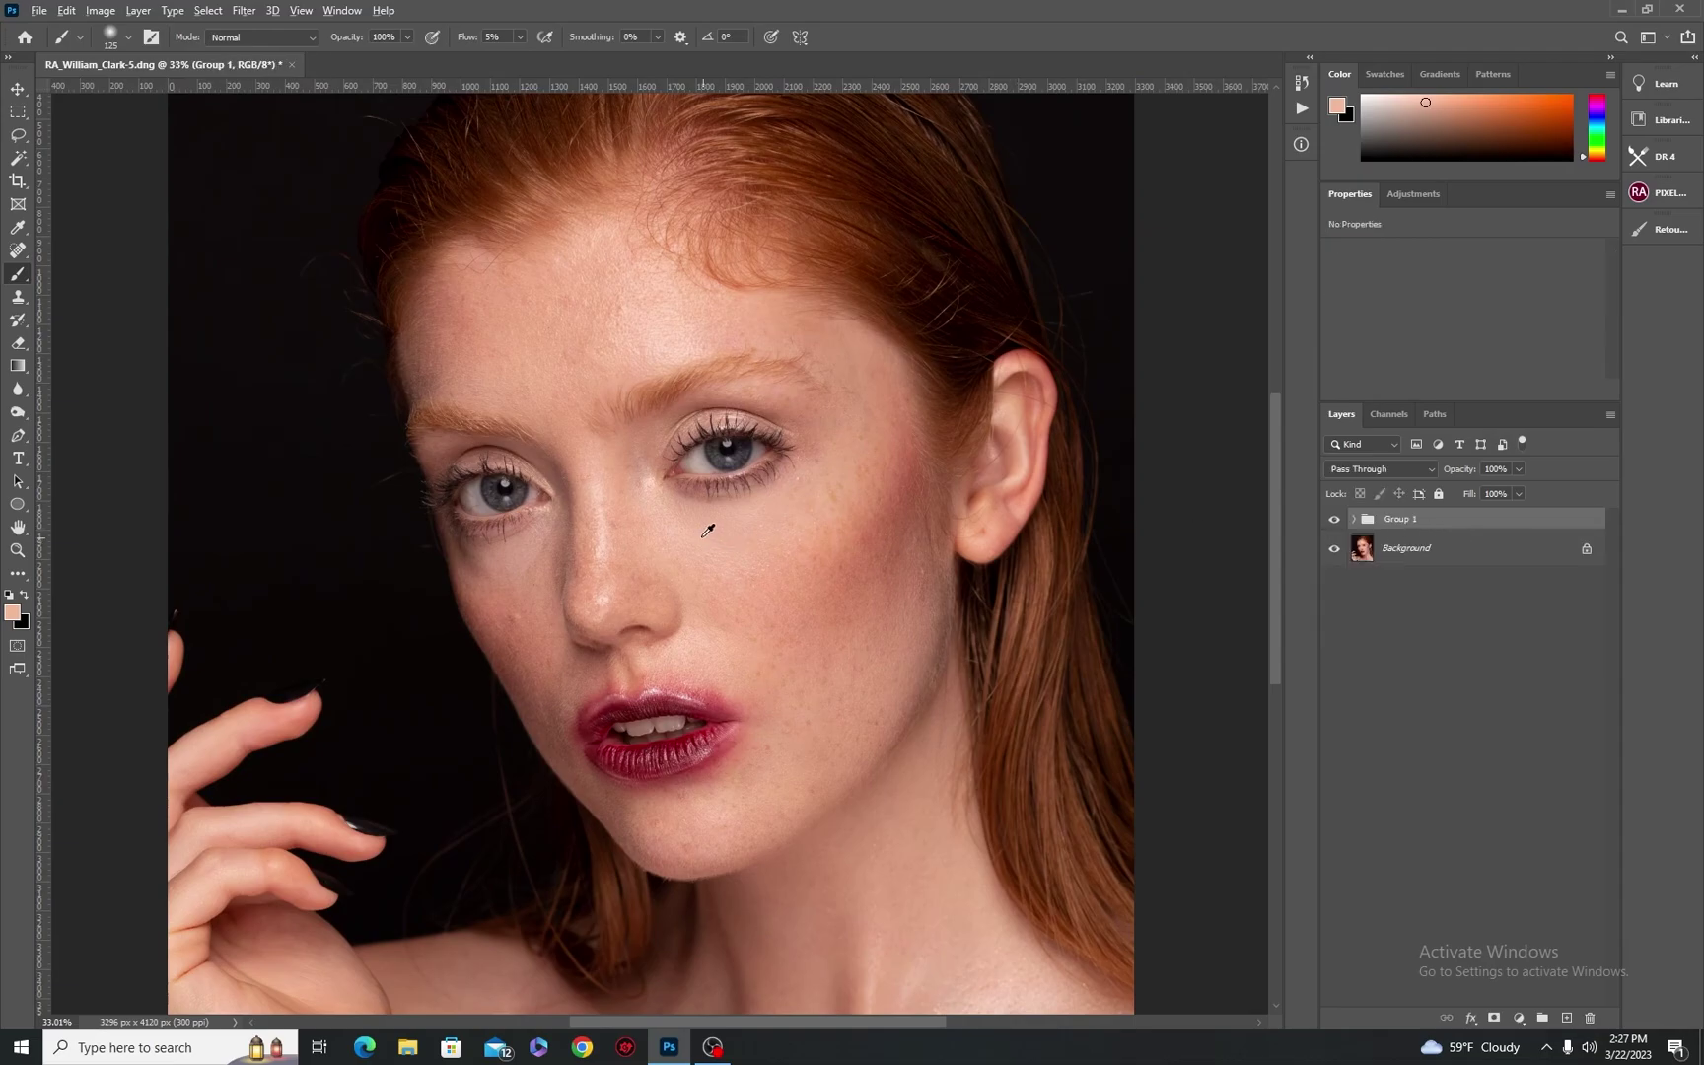
- Toggle Group 1's visibility to compare the portrait before and after retouching
{"action": "scroll", "coordinate": [707, 531], "scroll_direction": "up", "scroll_amount": 2}
{"action": "left_click", "coordinate": [1338, 520]}
{"action": "left_click", "coordinate": [1338, 519]}
{"action": "left_click", "coordinate": [1338, 520]}
{"action": "left_click", "coordinate": [1336, 520]}
{"action": "scroll", "coordinate": [780, 530], "scroll_direction": "up", "scroll_amount": 8}
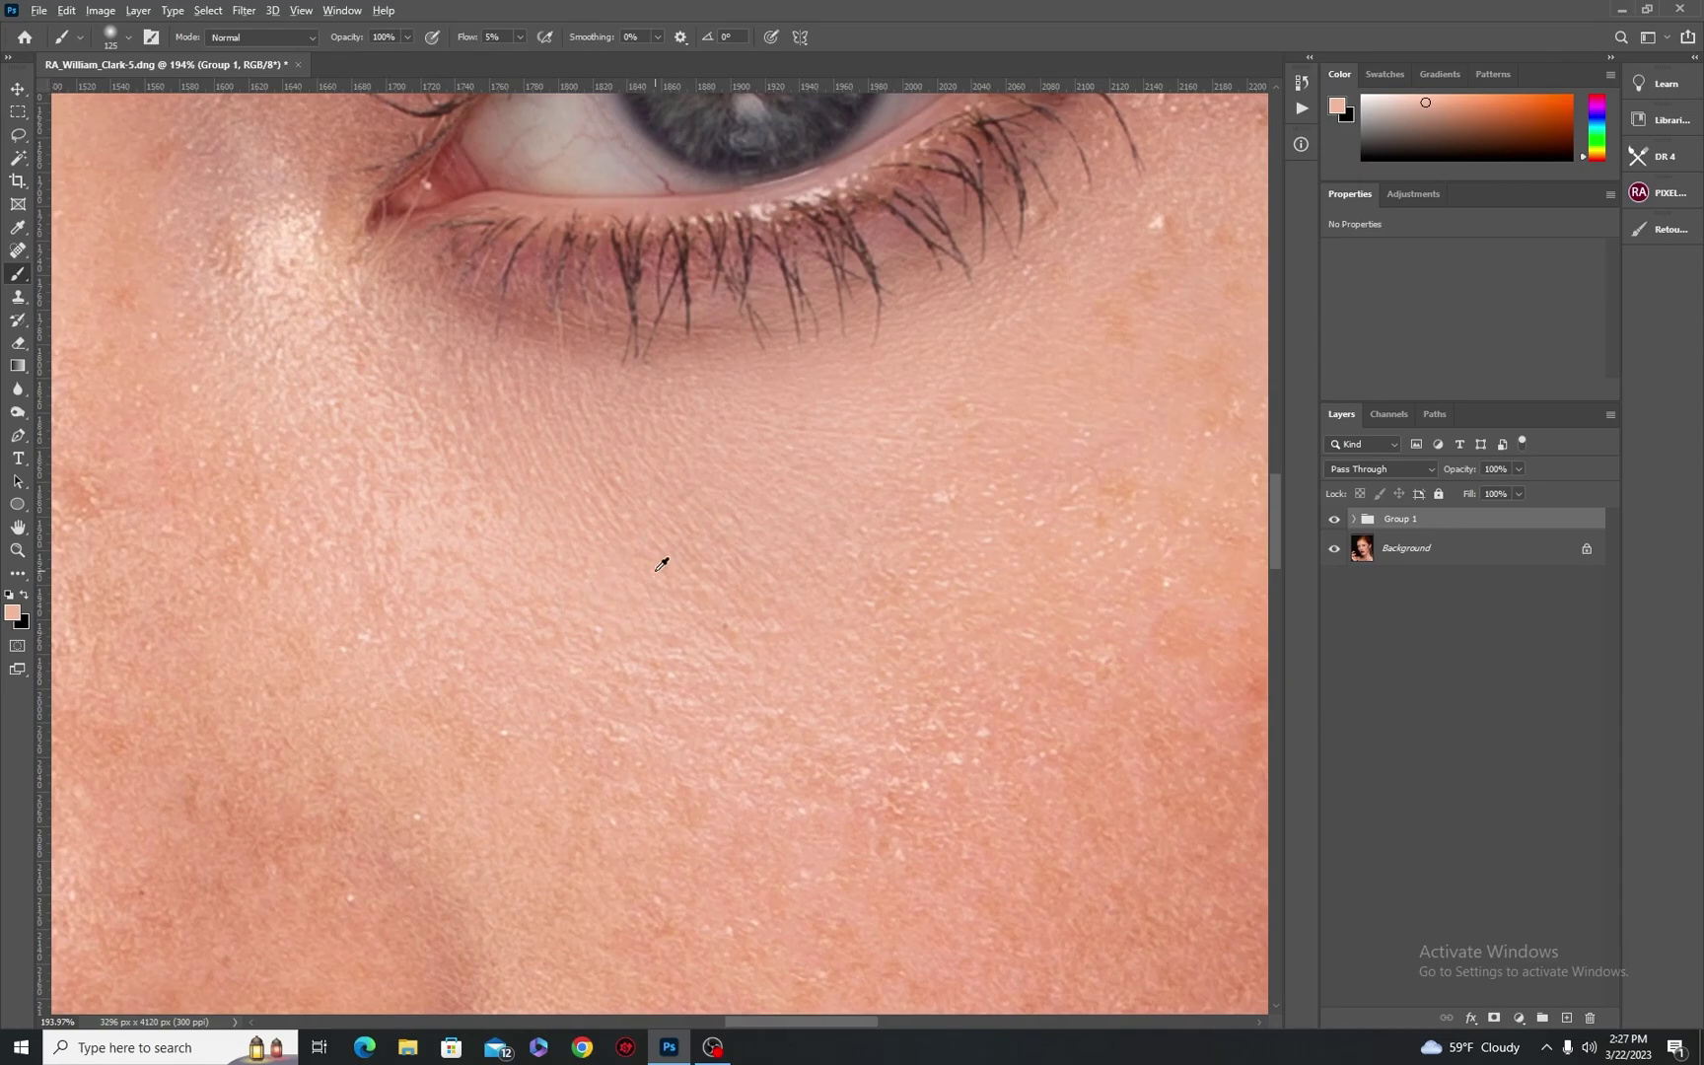
{"action": "scroll", "coordinate": [691, 532], "scroll_direction": "down", "scroll_amount": 9}
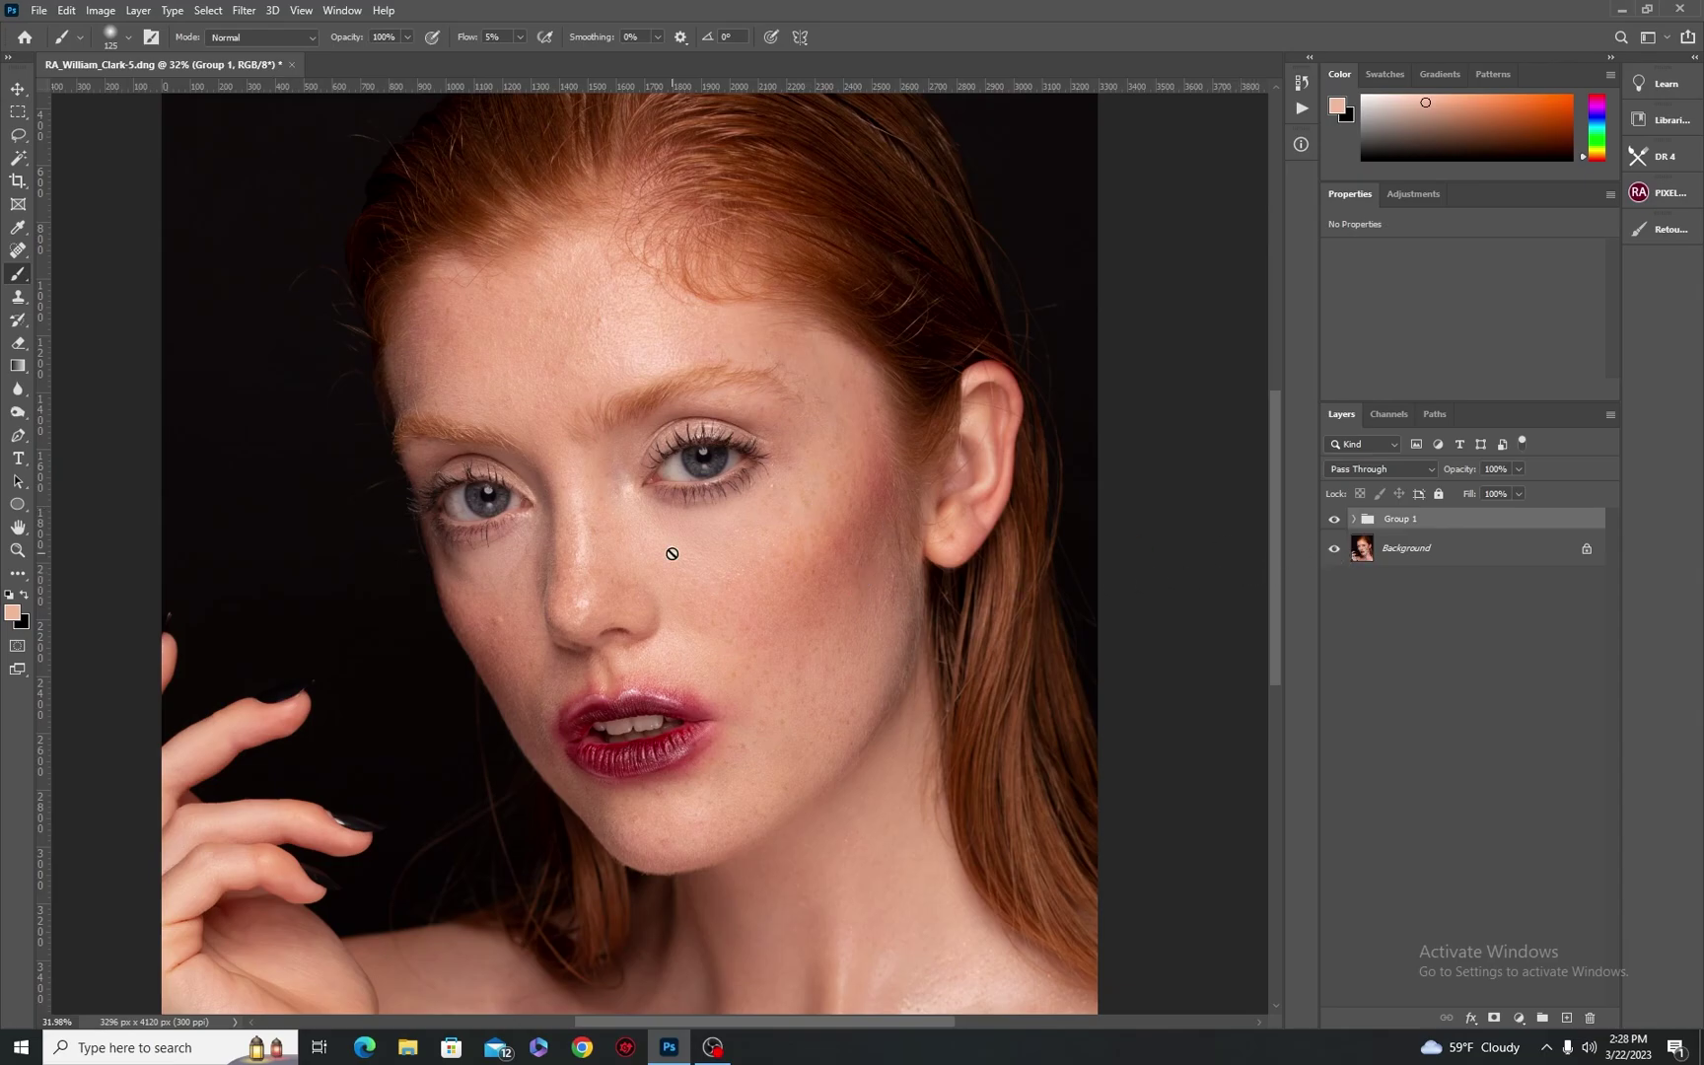
{"action": "key", "text": "v"}
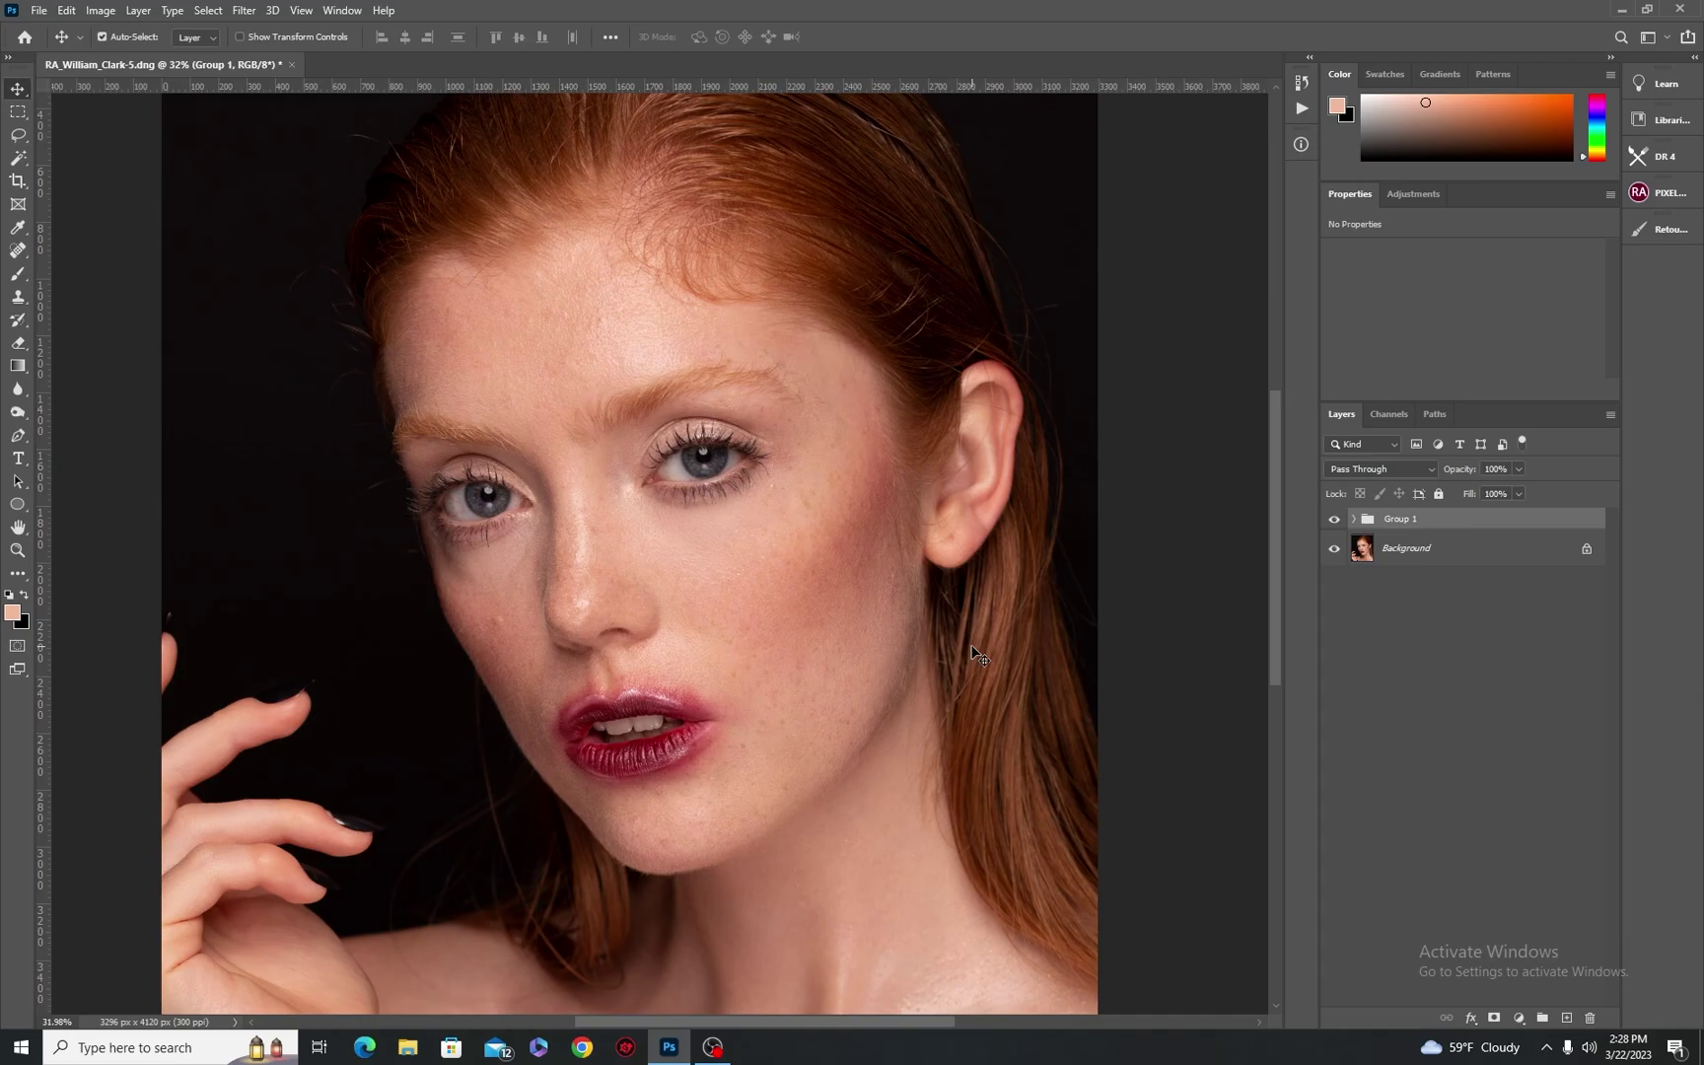